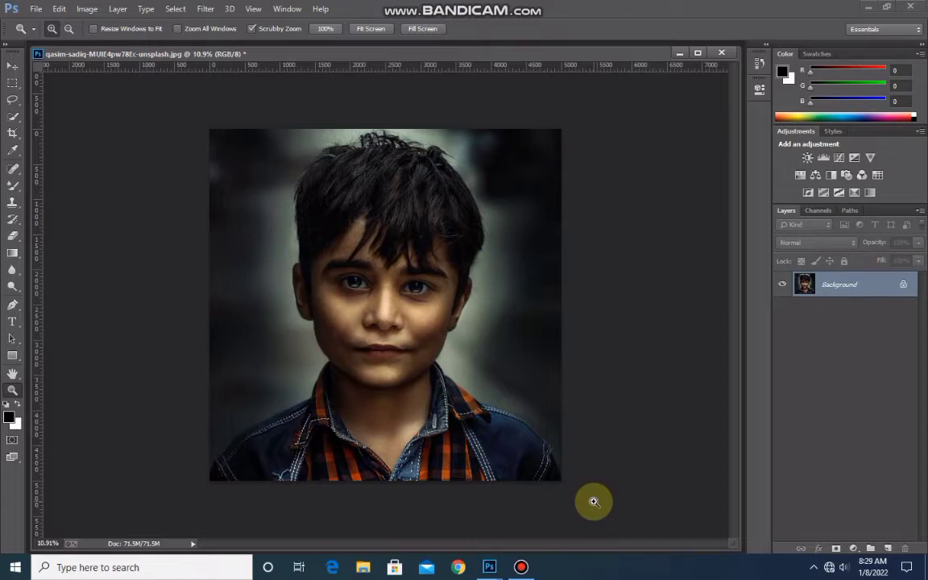
pyautogui.moveTo(431, 302)
pyautogui.mouseDown()
pyautogui.moveTo(428, 316)
pyautogui.moveTo(380, 324)
pyautogui.mouseUp()
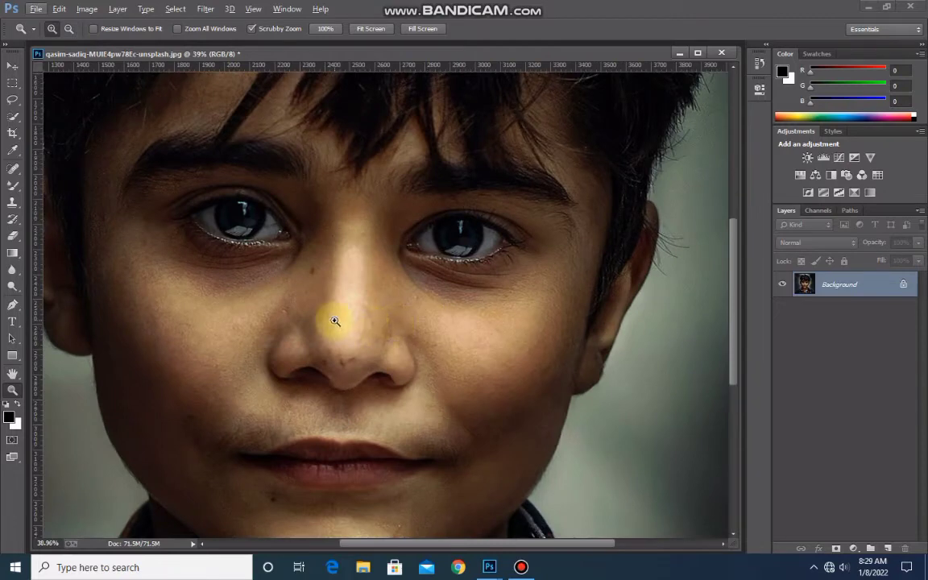
pyautogui.moveTo(342, 321); pyautogui.dragTo(344, 325)
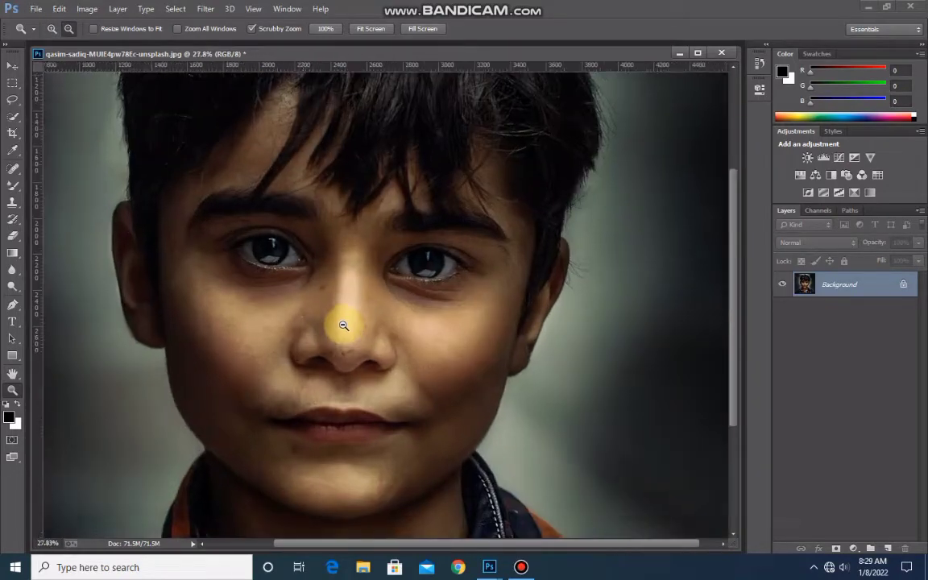
pyautogui.click(344, 324)
pyautogui.keyDown('alt'); pyautogui.click(481, 291); pyautogui.keyUp('alt')
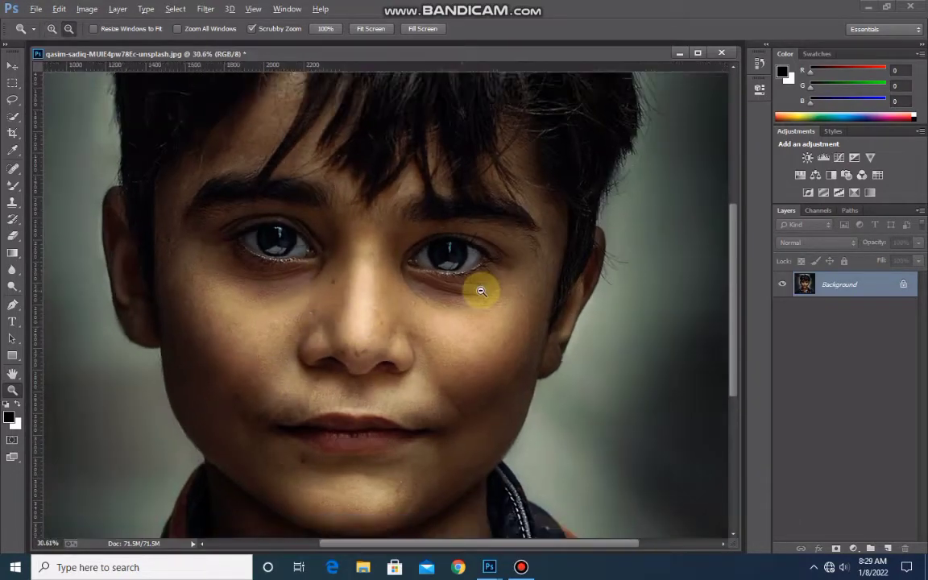
pyautogui.moveTo(481, 291); pyautogui.dragTo(472, 290)
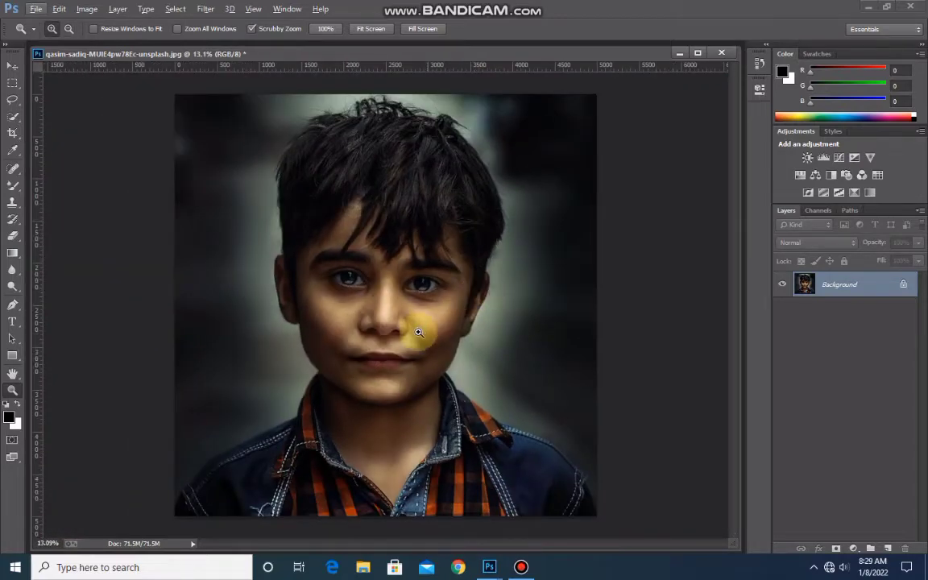
pyautogui.moveTo(377, 321); pyautogui.dragTo(393, 314)
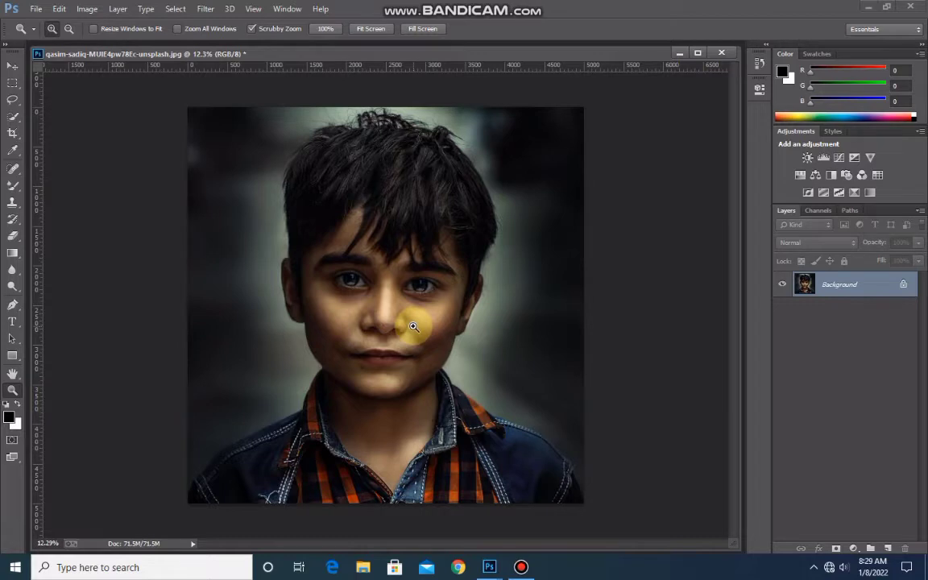
# Step: Duplicate the Background as Layer 1 and apply Auto Tone to the copy
pyautogui.hotkey('ctrl', 'j')
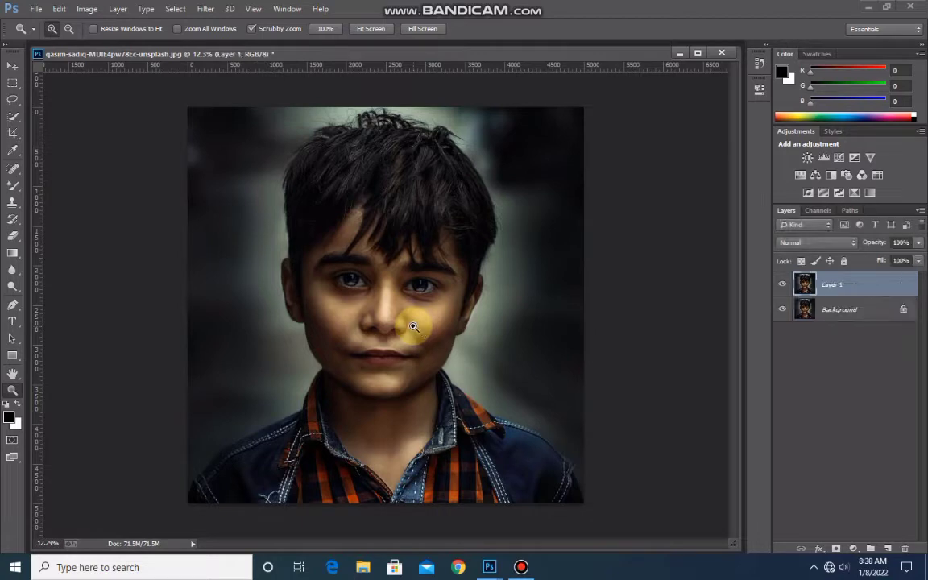
pyautogui.click(87, 9)
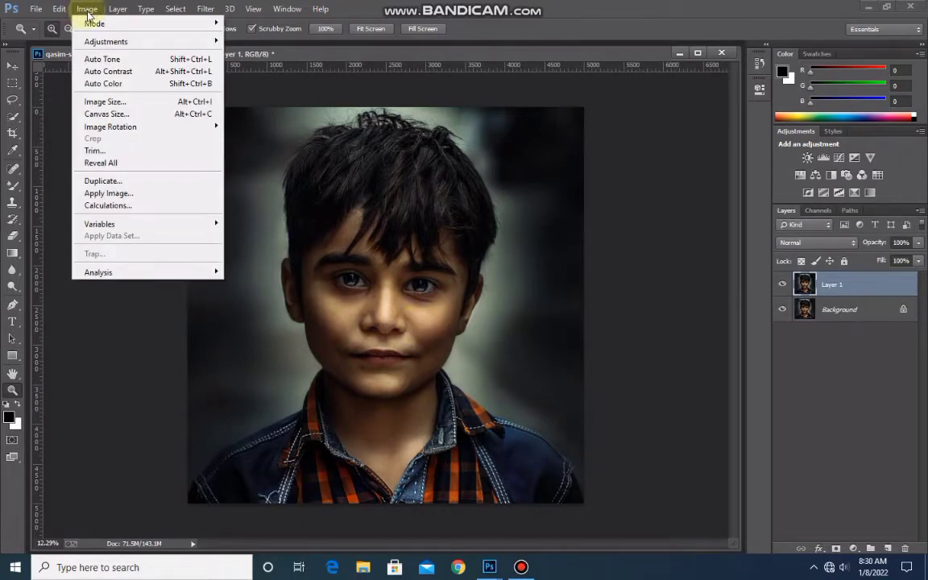
pyautogui.click(114, 61)
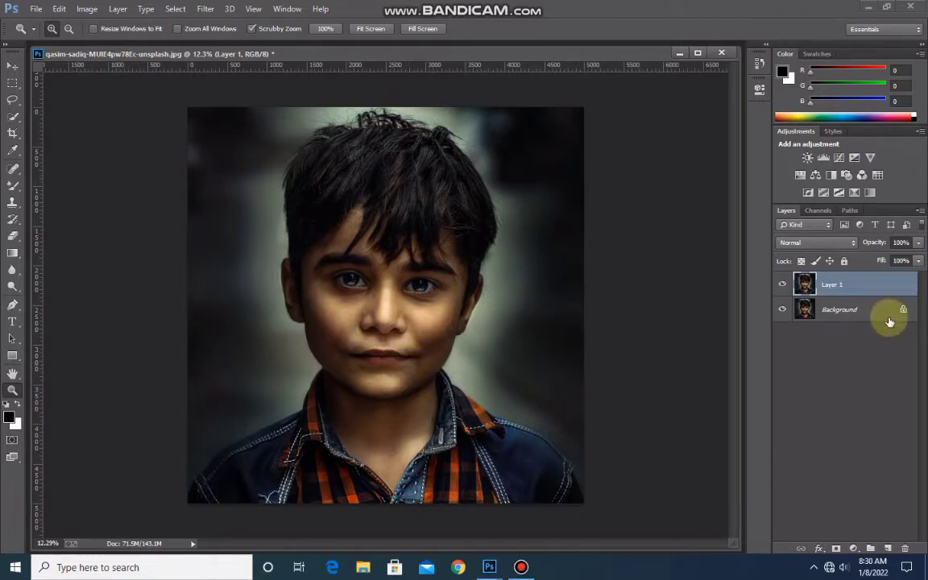
pyautogui.click(205, 8)
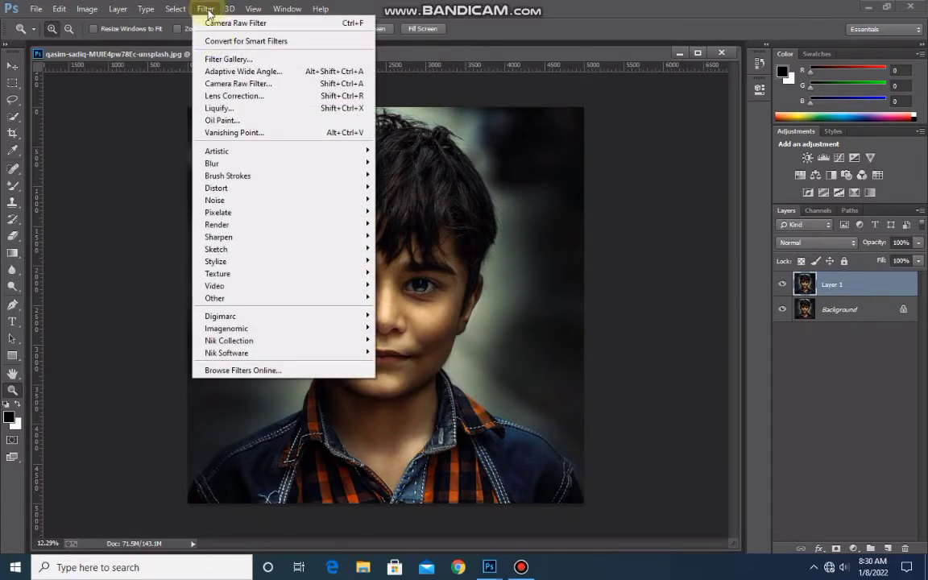
# Step: In the Camera Raw Filter, set Exposure +0.75, Contrast -70, Highlights -31 and Shadows +4
pyautogui.click(229, 84)
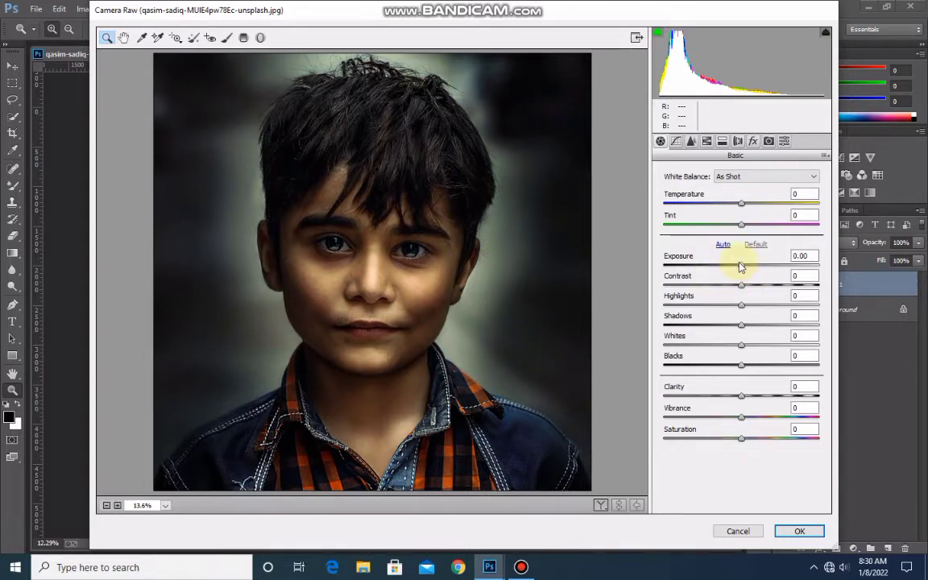
pyautogui.moveTo(742, 266)
pyautogui.mouseDown()
pyautogui.moveTo(752, 270)
pyautogui.moveTo(687, 286)
pyautogui.mouseUp()
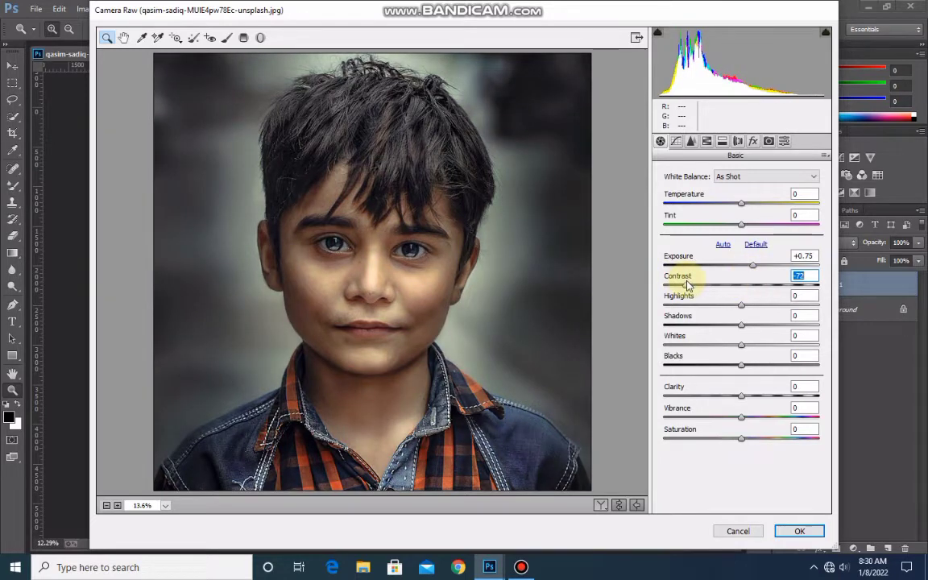
pyautogui.moveTo(685, 304); pyautogui.dragTo(718, 307)
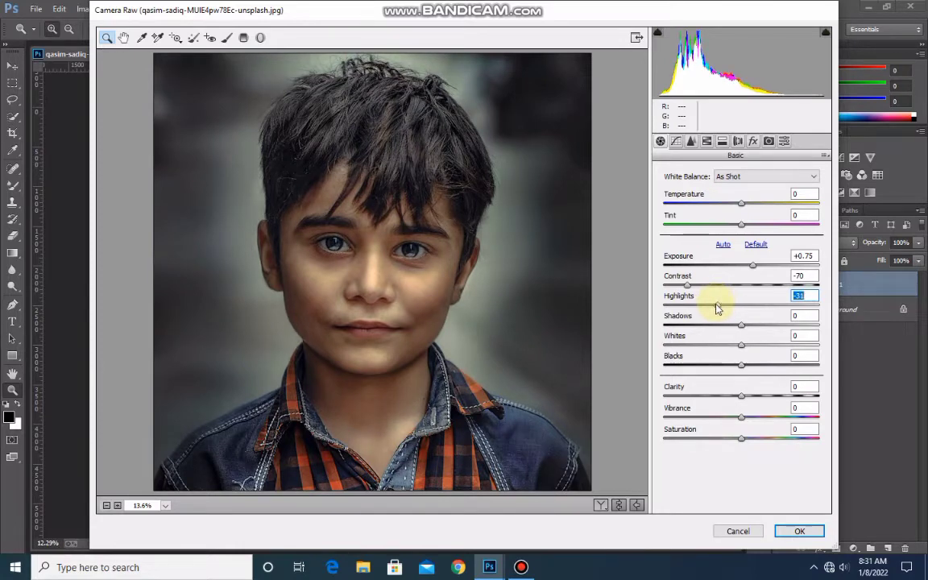
pyautogui.moveTo(742, 326); pyautogui.dragTo(745, 330)
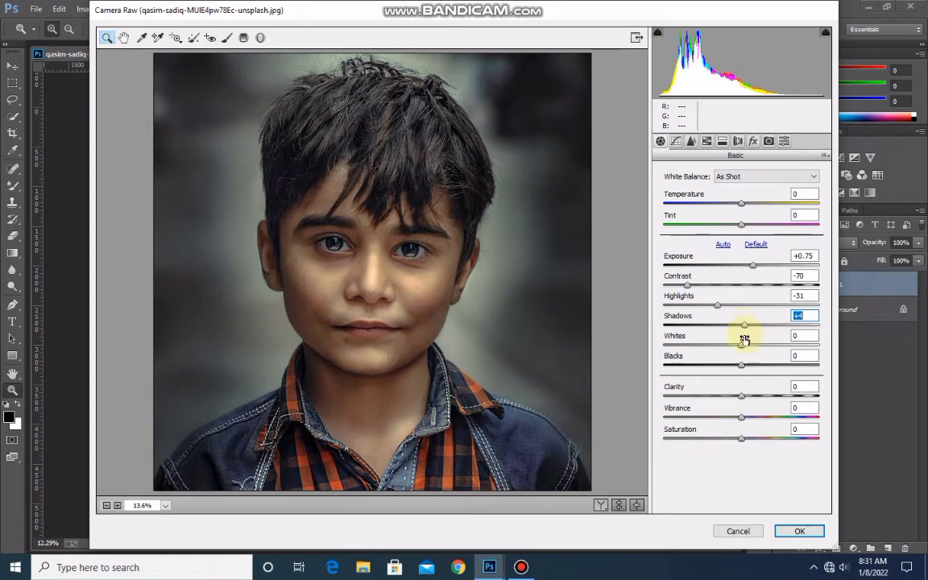
# Step: Lower Whites to -11 and Blacks to -7, and raise Clarity to +7
pyautogui.click(742, 346)
pyautogui.moveTo(742, 345); pyautogui.dragTo(734, 344)
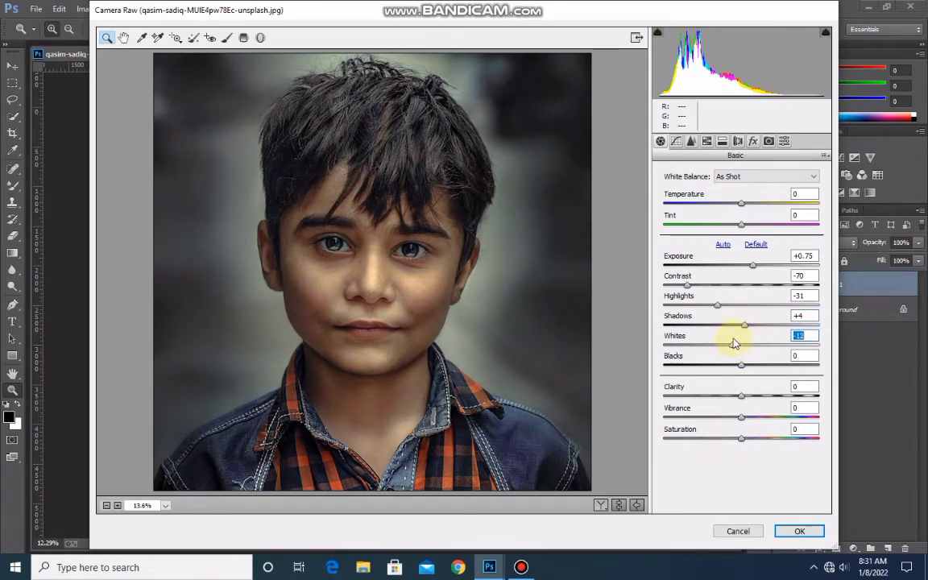
pyautogui.moveTo(741, 365)
pyautogui.mouseDown()
pyautogui.moveTo(749, 367)
pyautogui.moveTo(741, 368)
pyautogui.mouseUp()
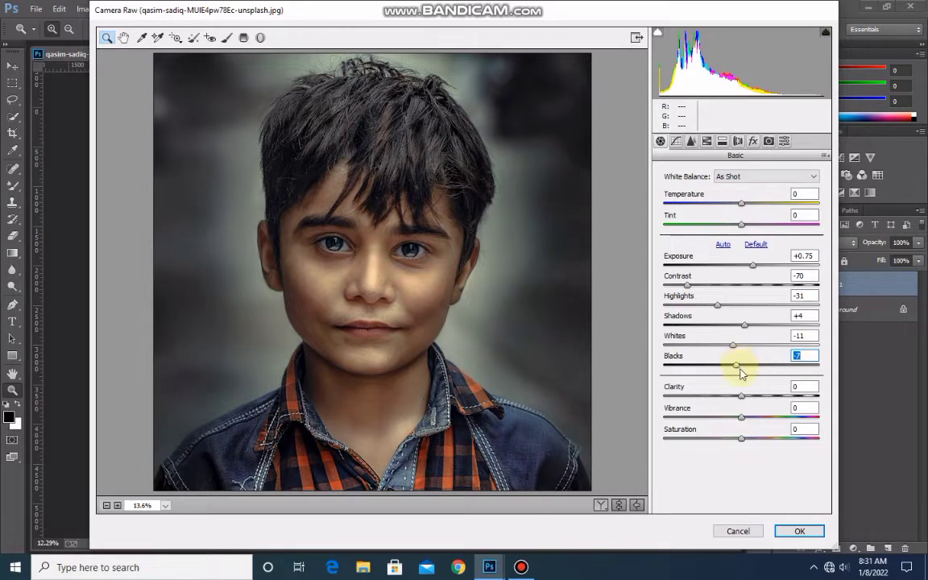
pyautogui.moveTo(742, 396); pyautogui.dragTo(747, 397)
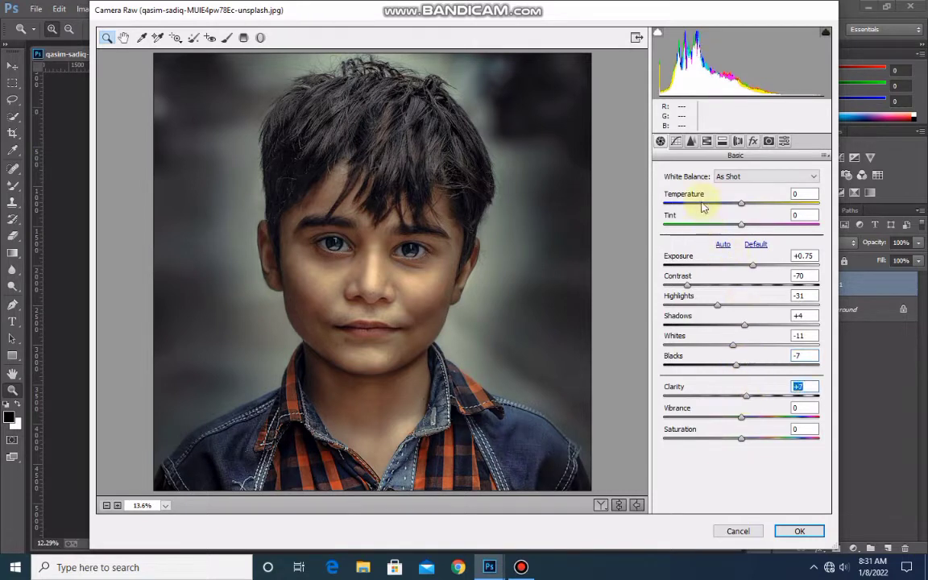
pyautogui.click(676, 142)
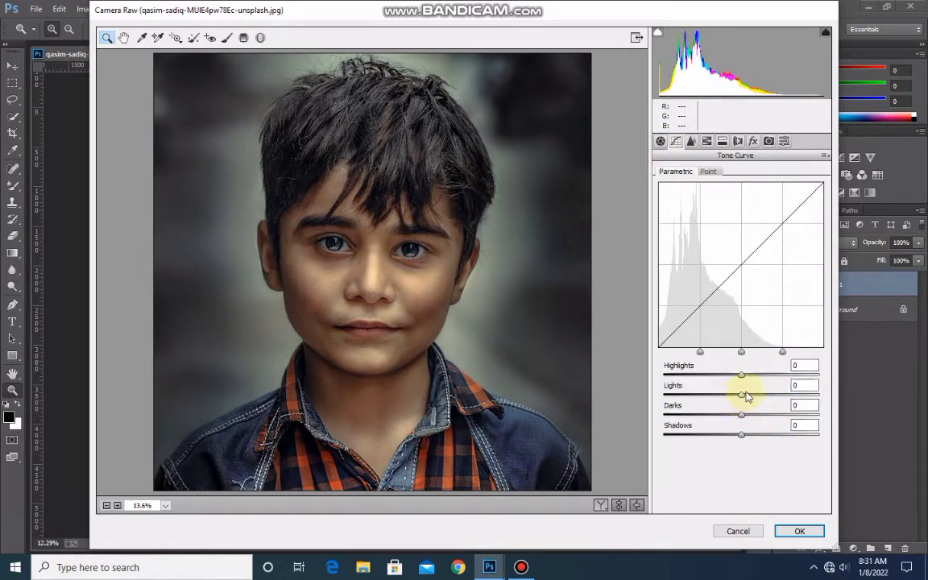
# Step: Set the parametric tone curve to Highlights +13, Lights +4, Darks -3, Shadows -3, and apply
pyautogui.moveTo(741, 376)
pyautogui.mouseDown()
pyautogui.moveTo(751, 377)
pyautogui.moveTo(745, 396)
pyautogui.mouseUp()
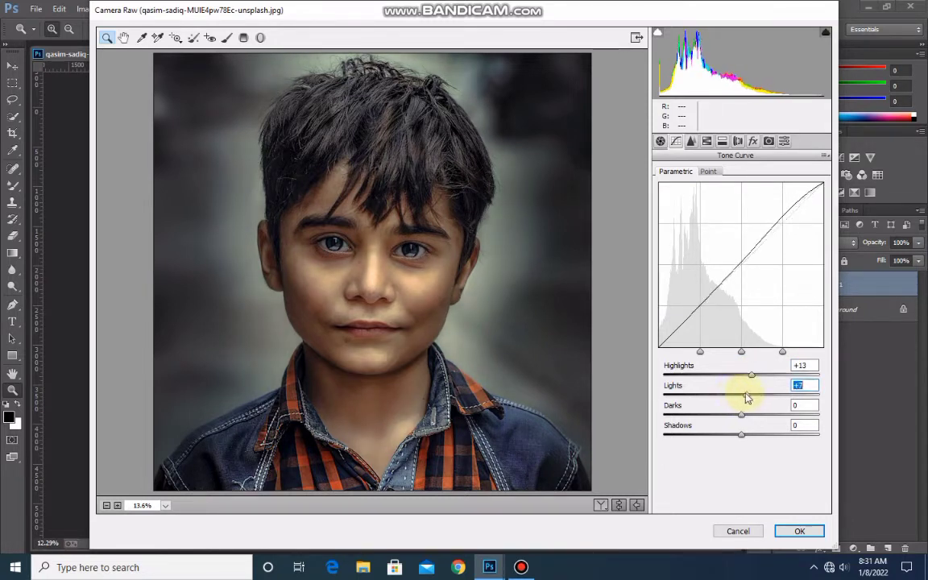
pyautogui.click(742, 416)
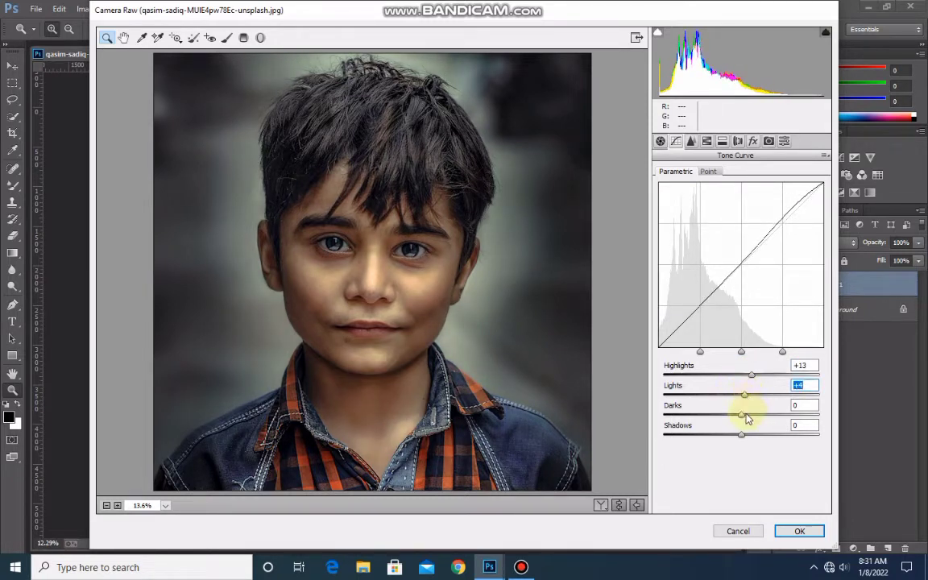
pyautogui.moveTo(744, 417); pyautogui.dragTo(740, 416)
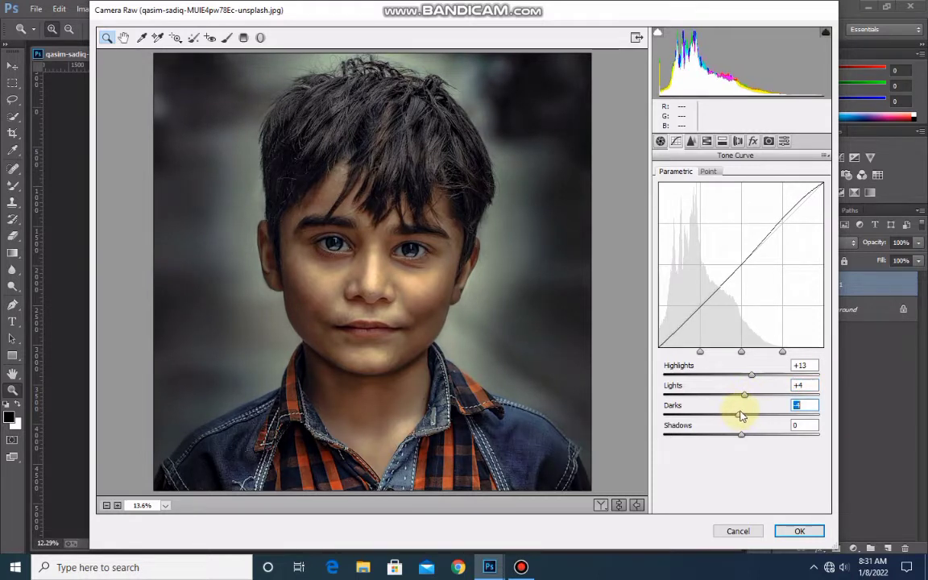
pyautogui.click(739, 435)
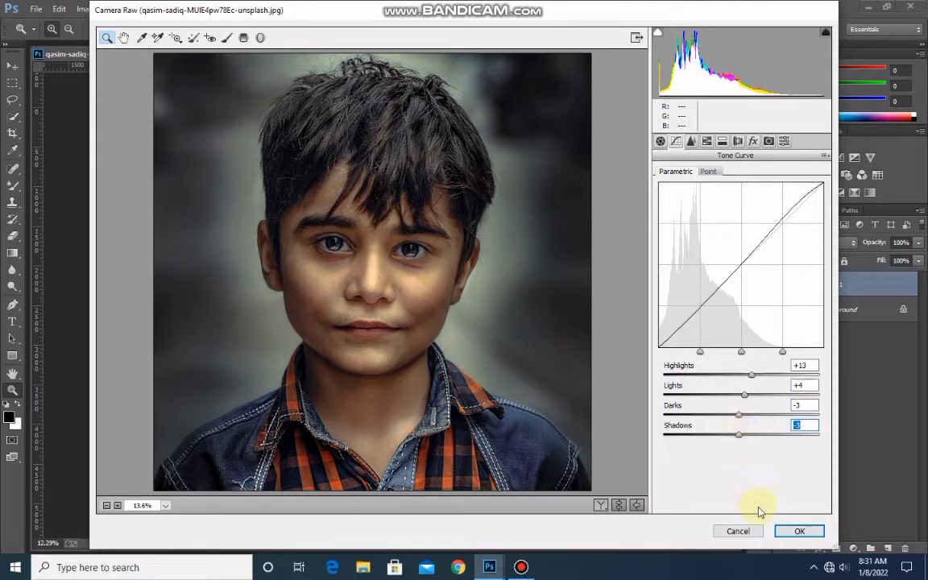
pyautogui.click(796, 531)
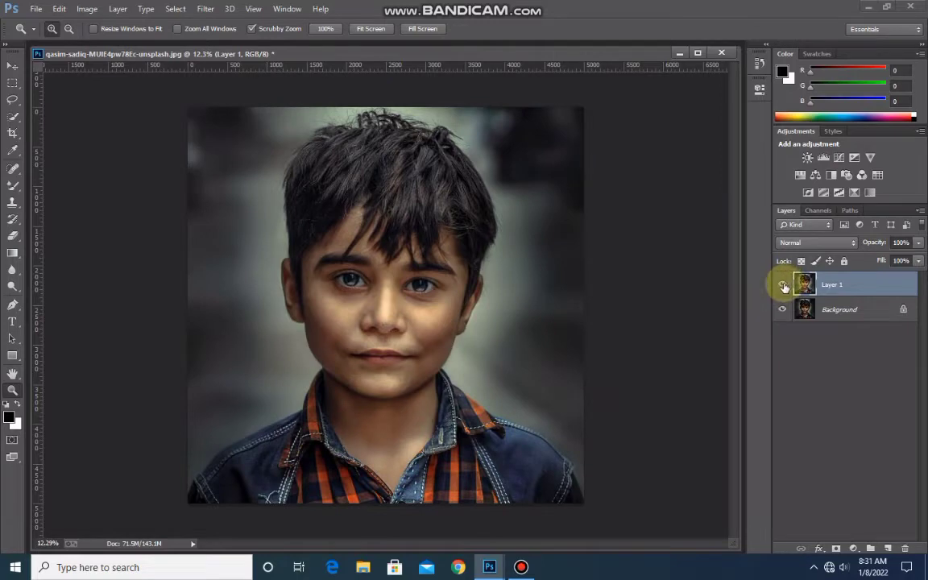
# Step: Toggle Layer 1 to compare with the original, merge it down, then duplicate the Background again
pyautogui.click(783, 286)
pyautogui.click(783, 286)
pyautogui.click(784, 286)
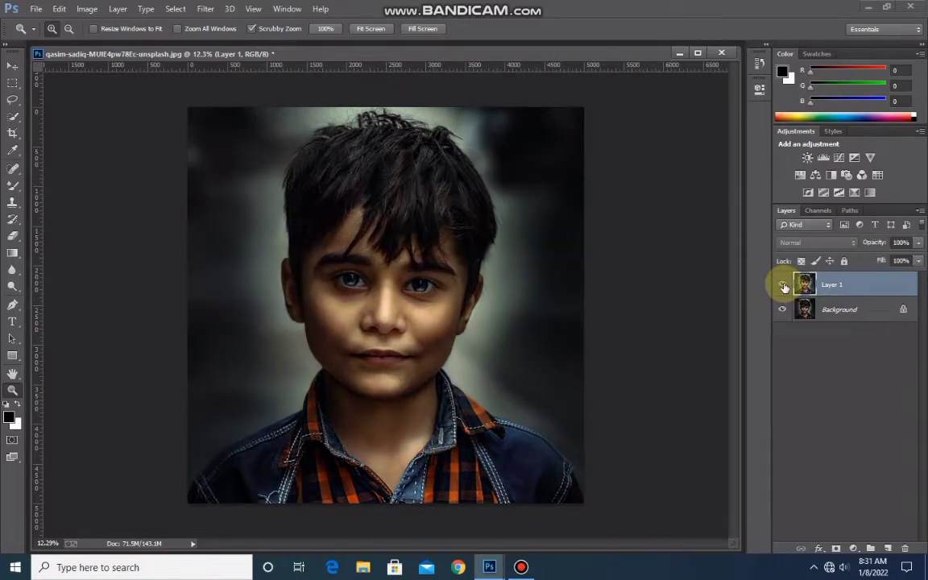
pyautogui.click(783, 286)
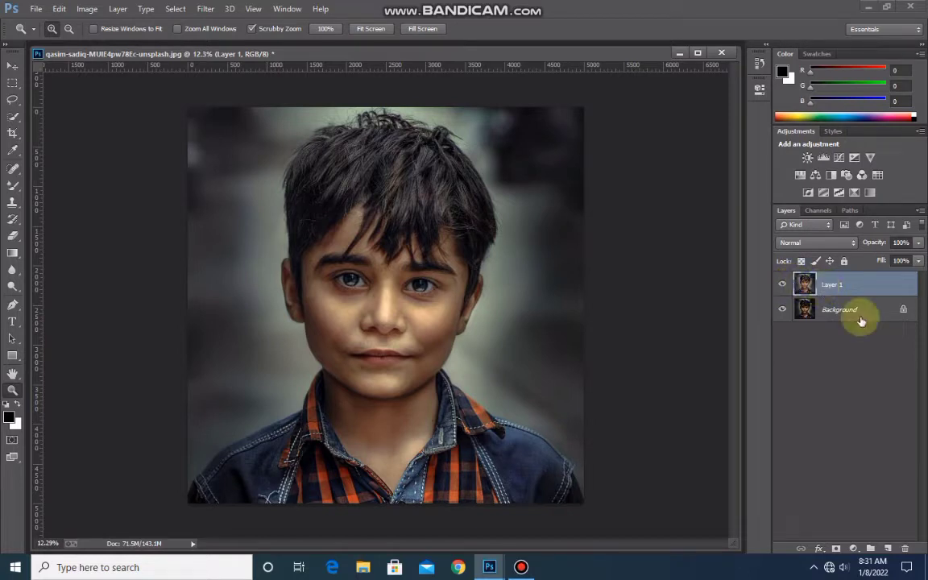
pyautogui.hotkey('ctrl', 'e')
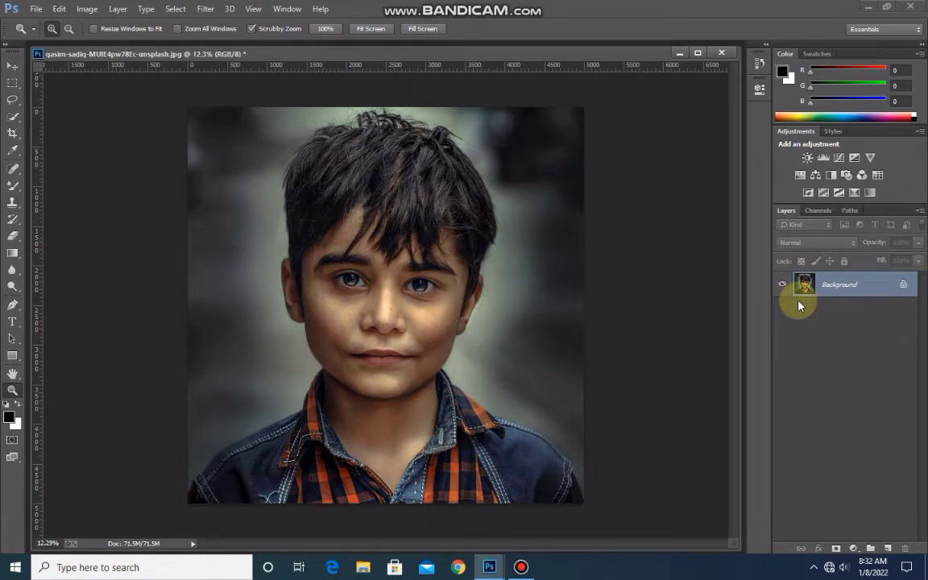
pyautogui.hotkey('ctrl', 'j')
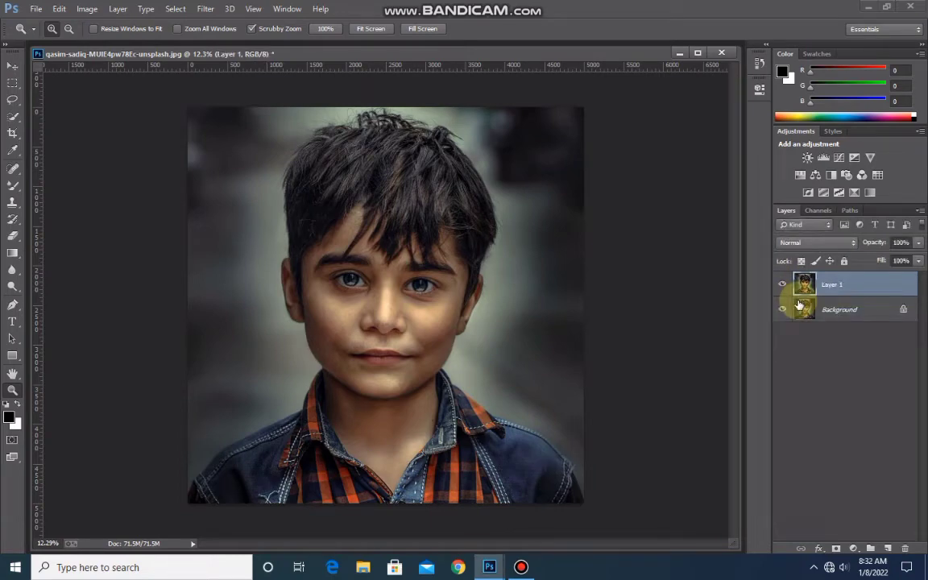
# Step: Zoom into the face and select the Mixer Brush with 'Clean brush after each stroke' enabled
pyautogui.scroll(3, 381, 283)
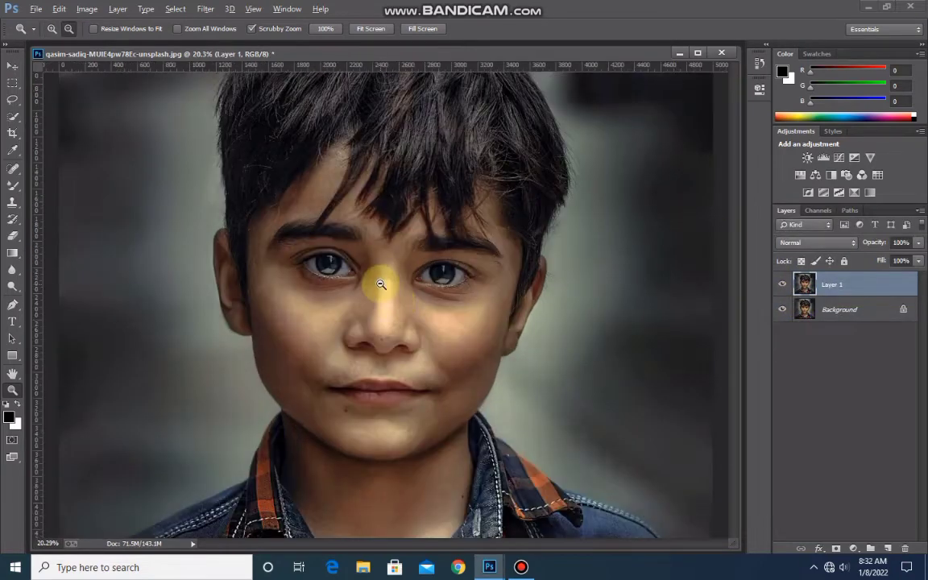
pyautogui.scroll(3, 382, 283)
pyautogui.scroll(2, 280, 276)
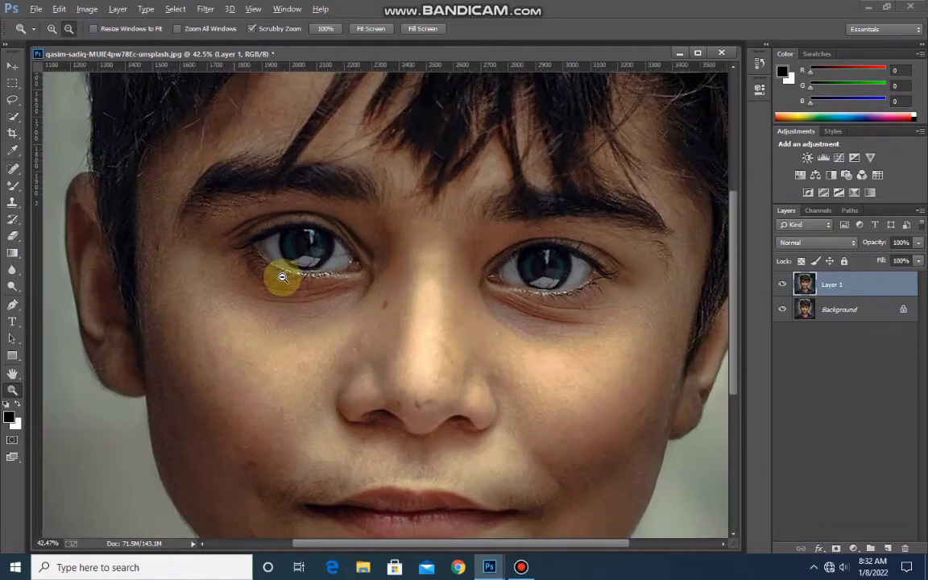
pyautogui.scroll(1, 282, 278)
pyautogui.moveTo(273, 297); pyautogui.dragTo(375, 213)
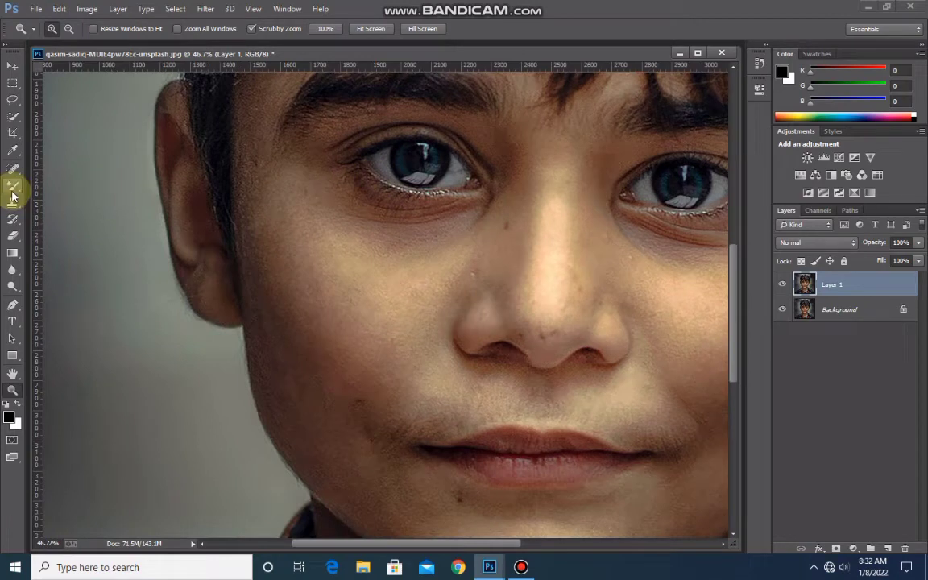
pyautogui.click(12, 196)
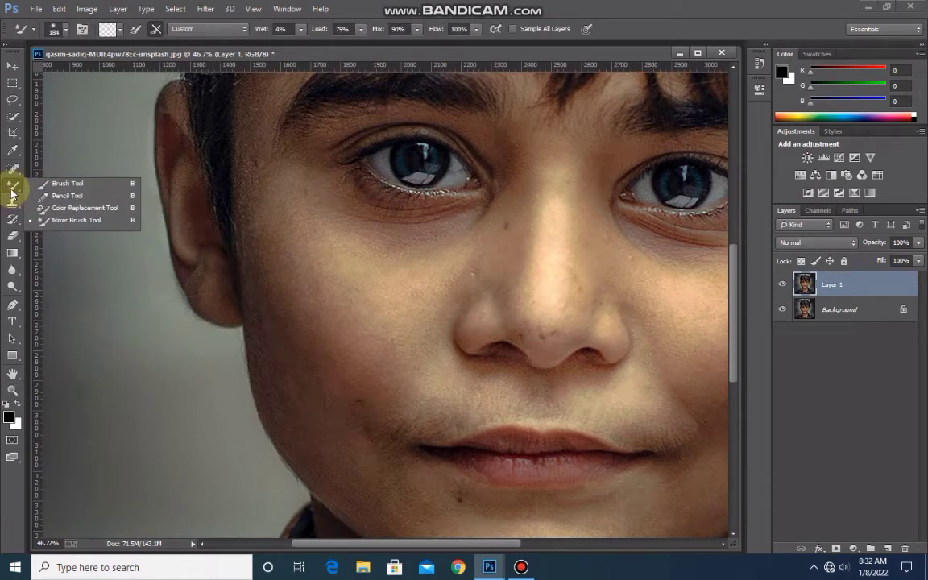
pyautogui.click(97, 221)
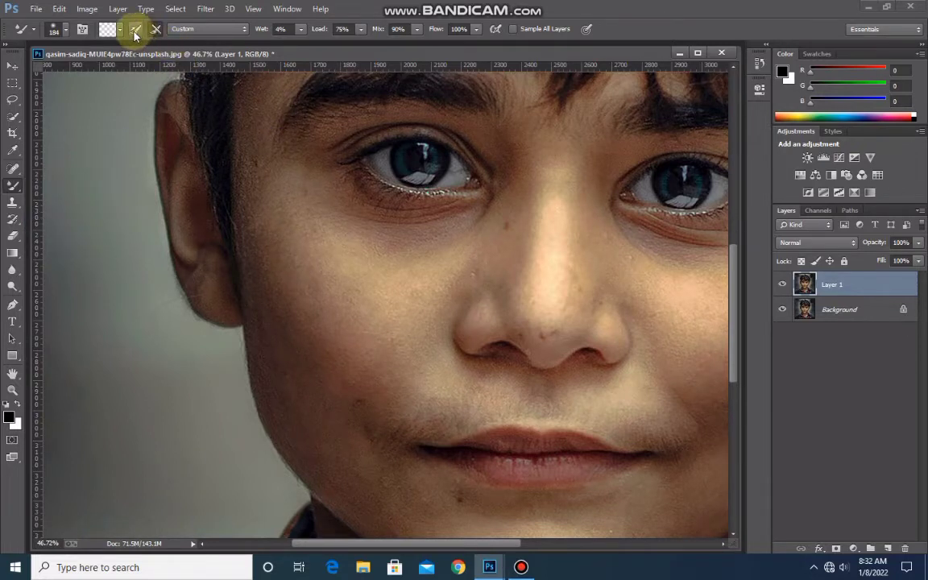
pyautogui.click(156, 29)
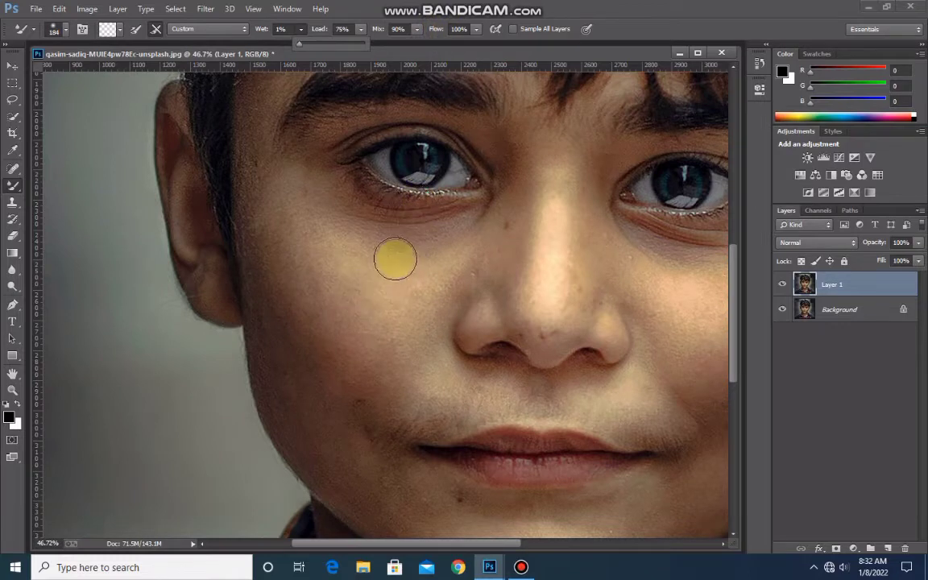
# Step: Enlarge the Mixer Brush to 279 px and blend the skin on the left cheek
pyautogui.rightClick(327, 253)
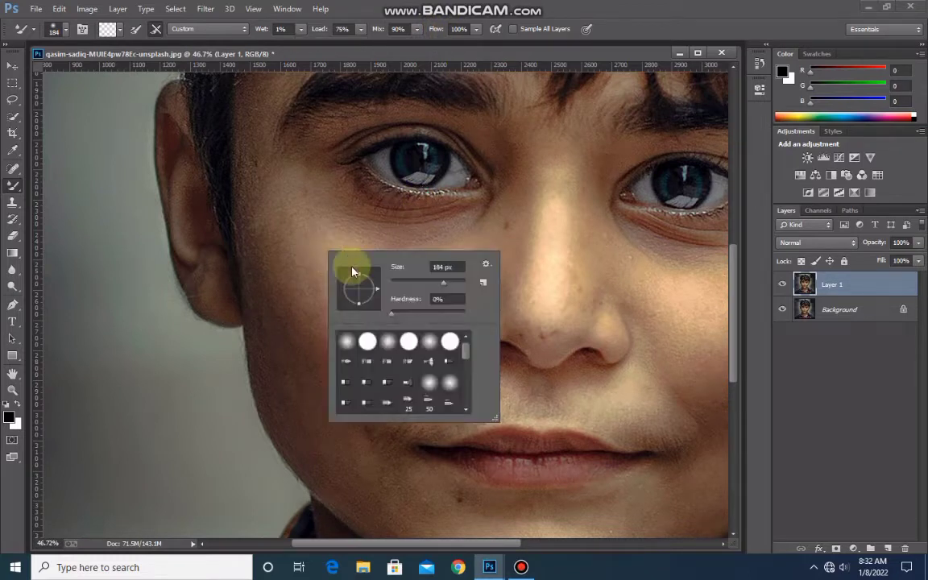
pyautogui.moveTo(450, 286); pyautogui.dragTo(460, 282)
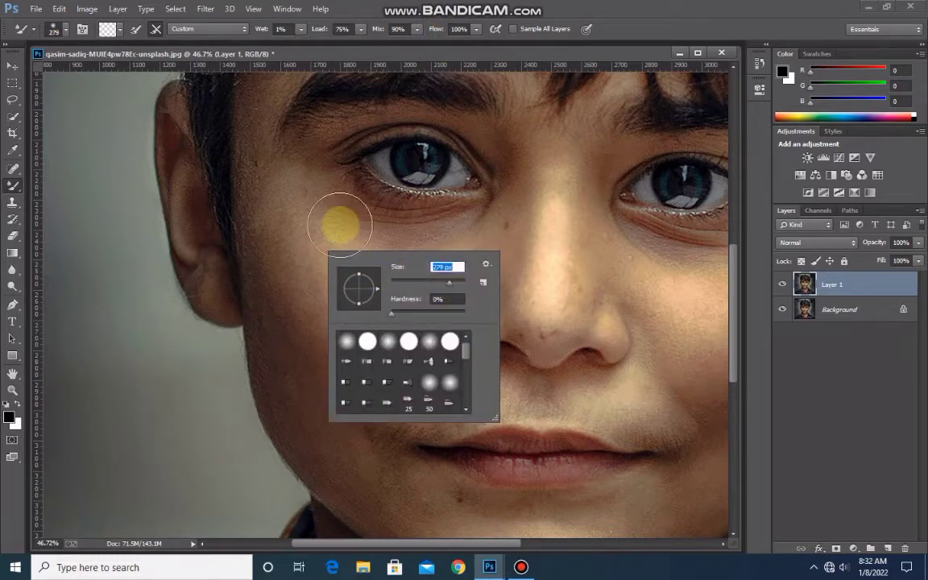
pyautogui.click(282, 207)
pyautogui.moveTo(282, 207)
pyautogui.mouseDown()
pyautogui.moveTo(273, 200)
pyautogui.moveTo(315, 255)
pyautogui.moveTo(304, 251)
pyautogui.moveTo(292, 275)
pyautogui.moveTo(301, 284)
pyautogui.moveTo(320, 232)
pyautogui.moveTo(352, 243)
pyautogui.moveTo(433, 241)
pyautogui.moveTo(472, 224)
pyautogui.moveTo(483, 253)
pyautogui.moveTo(405, 271)
pyautogui.moveTo(425, 249)
pyautogui.moveTo(400, 275)
pyautogui.moveTo(448, 282)
pyautogui.moveTo(361, 330)
pyautogui.moveTo(394, 321)
pyautogui.moveTo(398, 336)
pyautogui.moveTo(351, 354)
pyautogui.moveTo(300, 320)
pyautogui.moveTo(280, 263)
pyautogui.moveTo(348, 352)
pyautogui.moveTo(335, 291)
pyautogui.moveTo(359, 290)
pyautogui.moveTo(304, 229)
pyautogui.moveTo(266, 146)
pyautogui.moveTo(325, 330)
pyautogui.moveTo(322, 344)
pyautogui.moveTo(288, 298)
pyautogui.moveTo(246, 206)
pyautogui.moveTo(371, 362)
pyautogui.moveTo(394, 327)
pyautogui.moveTo(373, 369)
pyautogui.moveTo(351, 348)
pyautogui.moveTo(354, 412)
pyautogui.moveTo(294, 323)
pyautogui.moveTo(286, 325)
pyautogui.moveTo(330, 414)
pyautogui.moveTo(342, 413)
pyautogui.moveTo(286, 278)
pyautogui.moveTo(351, 259)
pyautogui.moveTo(297, 182)
pyautogui.moveTo(269, 119)
pyautogui.moveTo(431, 425)
pyautogui.moveTo(410, 431)
pyautogui.moveTo(453, 449)
pyautogui.moveTo(409, 431)
pyautogui.moveTo(456, 453)
pyautogui.moveTo(404, 429)
pyautogui.moveTo(456, 457)
pyautogui.moveTo(410, 420)
pyautogui.moveTo(399, 433)
pyautogui.moveTo(439, 503)
pyautogui.moveTo(345, 425)
pyautogui.moveTo(475, 413)
pyautogui.moveTo(570, 441)
pyautogui.moveTo(414, 362)
pyautogui.moveTo(369, 421)
pyautogui.moveTo(327, 414)
pyautogui.moveTo(276, 424)
pyautogui.moveTo(346, 414)
pyautogui.moveTo(412, 376)
pyautogui.moveTo(369, 383)
pyautogui.moveTo(447, 354)
pyautogui.moveTo(381, 373)
pyautogui.moveTo(296, 367)
pyautogui.moveTo(416, 352)
pyautogui.moveTo(249, 355)
pyautogui.moveTo(439, 405)
pyautogui.moveTo(431, 414)
pyautogui.moveTo(464, 374)
pyautogui.moveTo(421, 369)
pyautogui.moveTo(489, 342)
pyautogui.moveTo(449, 272)
pyautogui.moveTo(373, 359)
pyautogui.mouseUp()
pyautogui.scroll(-2, 348, 352)
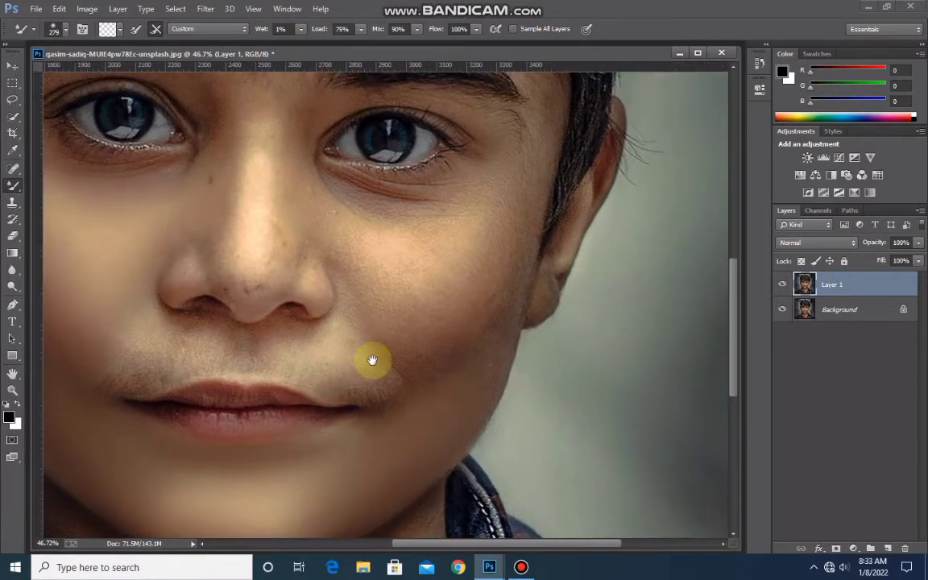
# Step: Smooth the right cheek down toward the jaw and along the nose bridge
pyautogui.moveTo(423, 227)
pyautogui.mouseDown()
pyautogui.moveTo(472, 215)
pyautogui.moveTo(397, 209)
pyautogui.moveTo(458, 207)
pyautogui.moveTo(500, 186)
pyautogui.moveTo(485, 230)
pyautogui.moveTo(514, 186)
pyautogui.moveTo(497, 220)
pyautogui.moveTo(436, 260)
pyautogui.mouseUp()
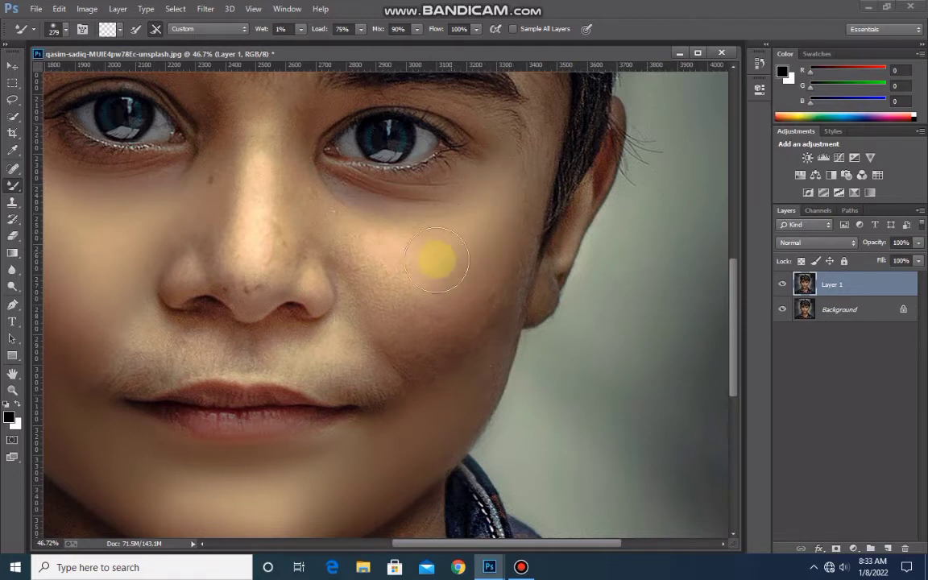
pyautogui.moveTo(373, 252)
pyautogui.mouseDown()
pyautogui.moveTo(399, 336)
pyautogui.moveTo(497, 290)
pyautogui.moveTo(491, 323)
pyautogui.moveTo(458, 367)
pyautogui.moveTo(435, 373)
pyautogui.moveTo(427, 365)
pyautogui.moveTo(497, 307)
pyautogui.moveTo(370, 369)
pyautogui.moveTo(350, 365)
pyautogui.moveTo(367, 385)
pyautogui.moveTo(346, 344)
pyautogui.moveTo(356, 290)
pyautogui.moveTo(302, 384)
pyautogui.moveTo(260, 354)
pyautogui.moveTo(155, 356)
pyautogui.moveTo(159, 341)
pyautogui.moveTo(108, 367)
pyautogui.moveTo(76, 358)
pyautogui.moveTo(112, 377)
pyautogui.mouseUp()
pyautogui.moveTo(260, 146); pyautogui.dragTo(204, 311)
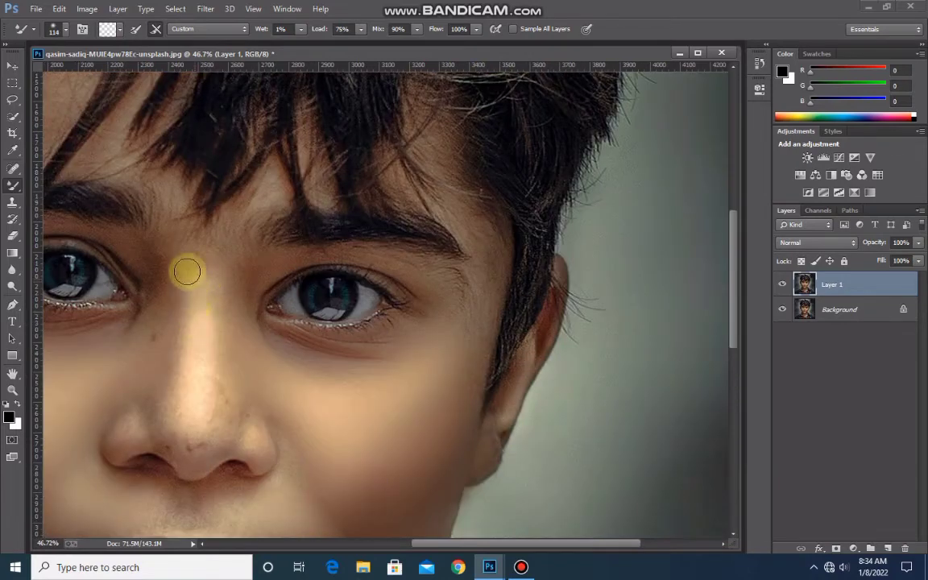
pyautogui.moveTo(186, 271); pyautogui.dragTo(197, 320)
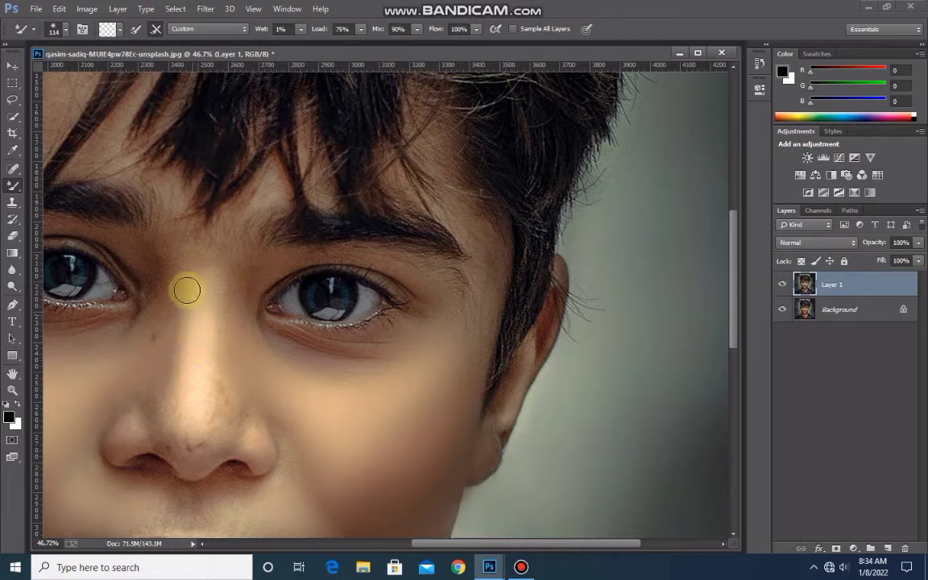
# Step: Resize the Mixer Brush to 128 px and smooth the nose tip
pyautogui.rightClick(183, 360)
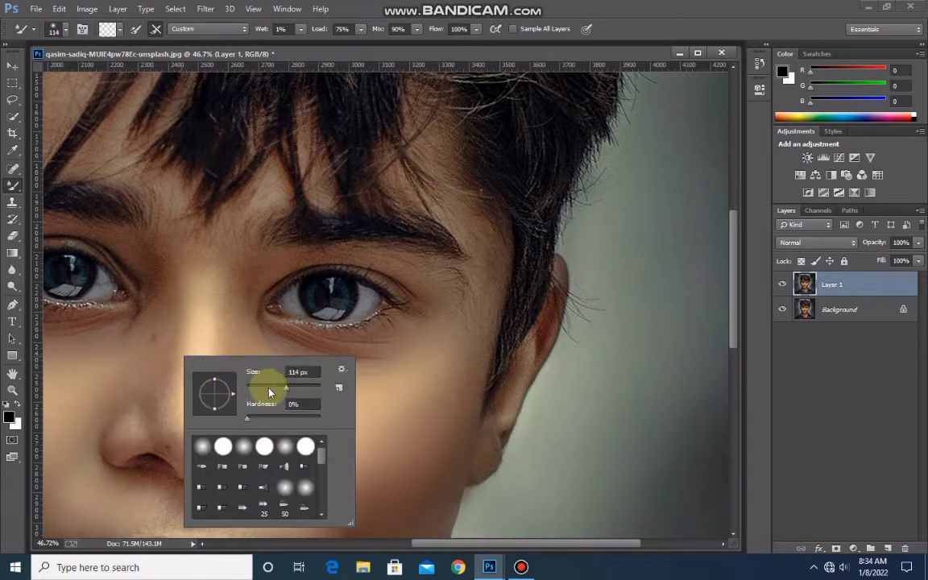
pyautogui.click(198, 326)
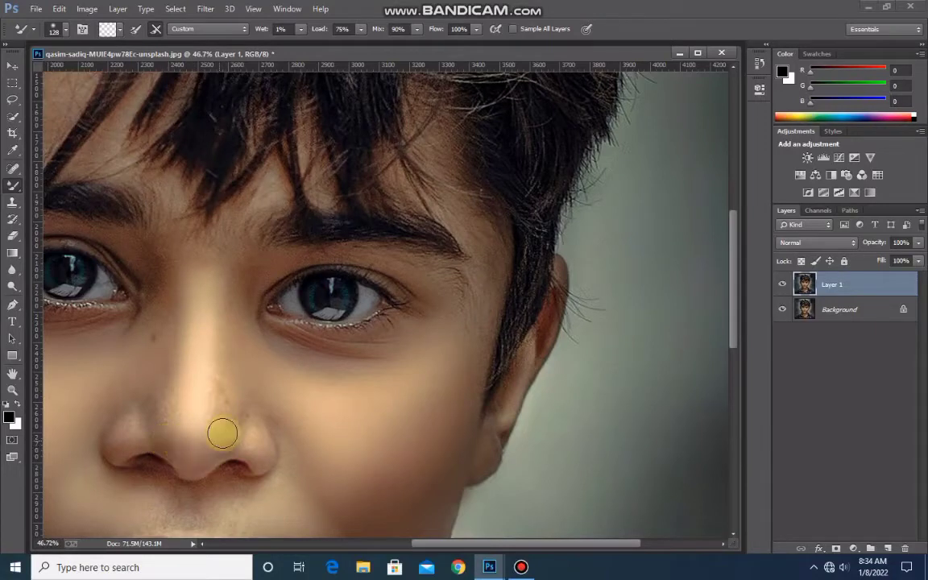
pyautogui.moveTo(226, 424)
pyautogui.mouseDown()
pyautogui.moveTo(241, 445)
pyautogui.moveTo(284, 460)
pyautogui.moveTo(140, 435)
pyautogui.moveTo(168, 449)
pyautogui.moveTo(153, 306)
pyautogui.moveTo(112, 371)
pyautogui.moveTo(160, 352)
pyautogui.moveTo(149, 290)
pyautogui.mouseUp()
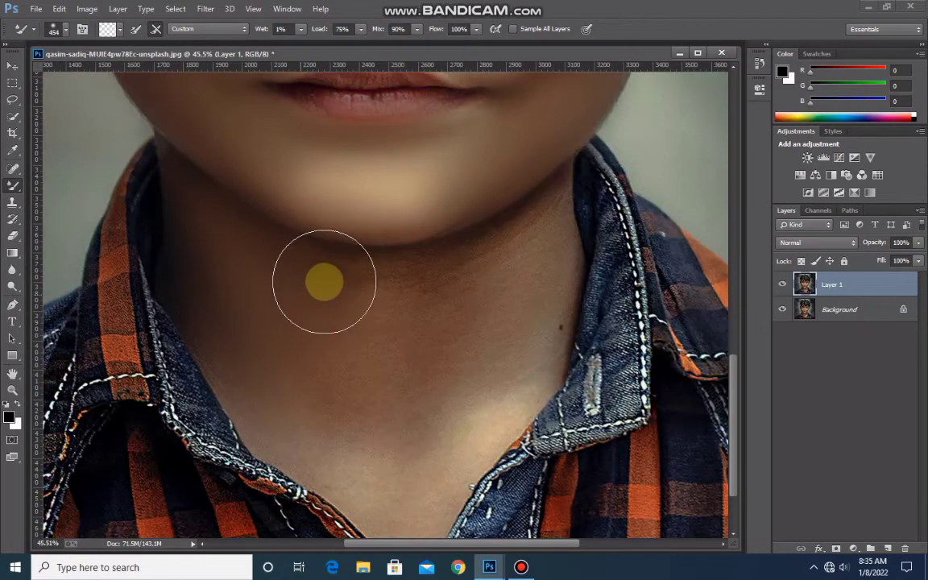
pyautogui.moveTo(408, 394)
pyautogui.mouseDown()
pyautogui.moveTo(511, 240)
pyautogui.moveTo(360, 294)
pyautogui.moveTo(454, 279)
pyautogui.moveTo(468, 317)
pyautogui.moveTo(297, 356)
pyautogui.moveTo(233, 280)
pyautogui.moveTo(302, 398)
pyautogui.moveTo(500, 365)
pyautogui.moveTo(393, 479)
pyautogui.moveTo(364, 434)
pyautogui.mouseUp()
pyautogui.keyDown('alt'); pyautogui.scroll(-2, 363, 434); pyautogui.keyUp('alt')
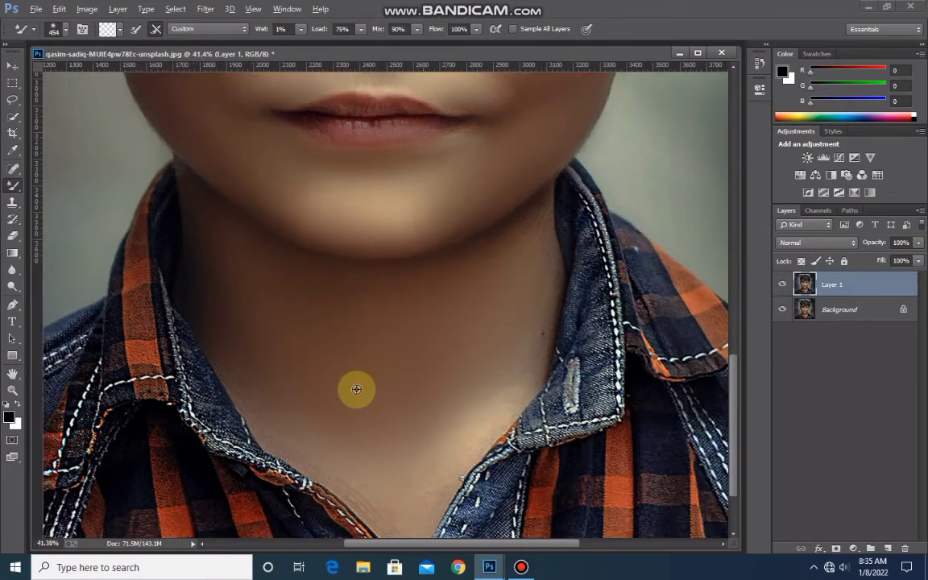
pyautogui.keyDown('alt'); pyautogui.scroll(-3, 357, 388); pyautogui.keyUp('alt')
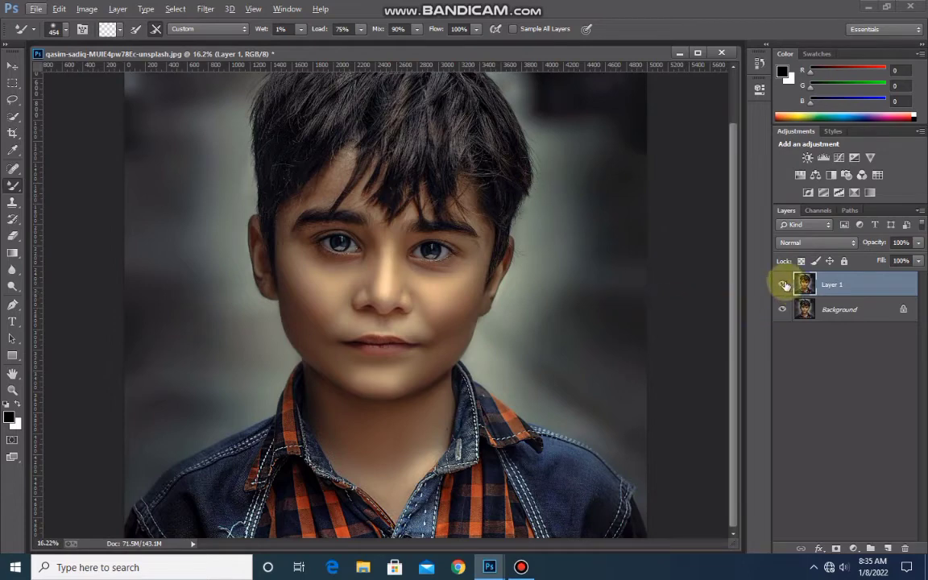
pyautogui.click(784, 285)
pyautogui.click(784, 285)
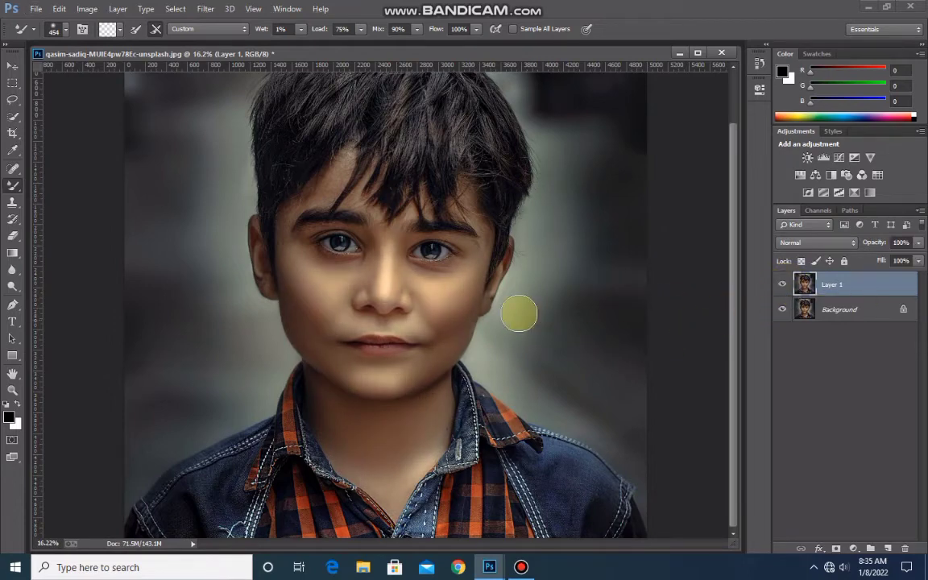
pyautogui.scroll(3, 499, 302)
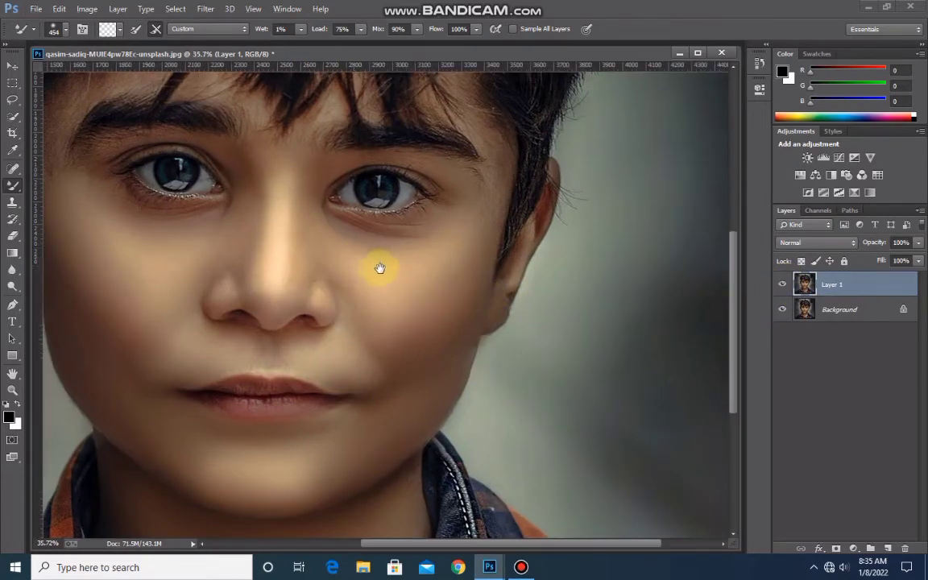
pyautogui.moveTo(379, 265); pyautogui.dragTo(458, 299)
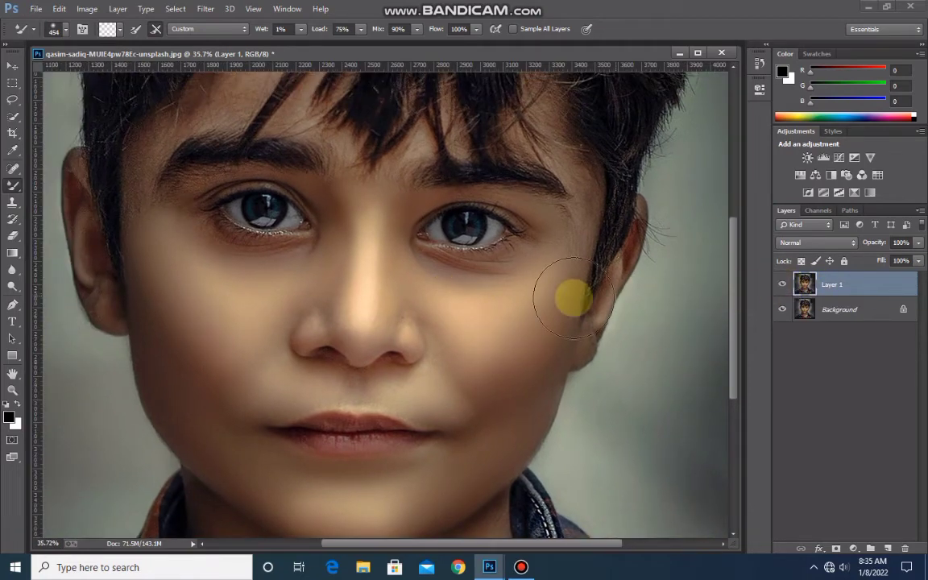
pyautogui.scroll(-2, 530, 297)
pyautogui.scroll(-2, 530, 298)
pyautogui.scroll(-1, 530, 297)
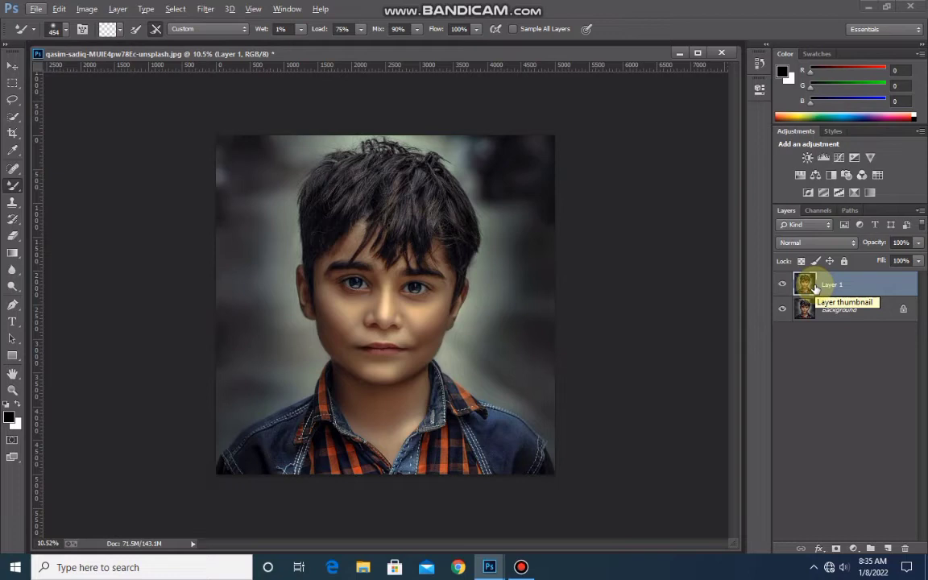
# Step: Merge the layers, duplicate the Background, and open the Camera Raw Filter on the copy
pyautogui.hotkey('ctrl', 'e')
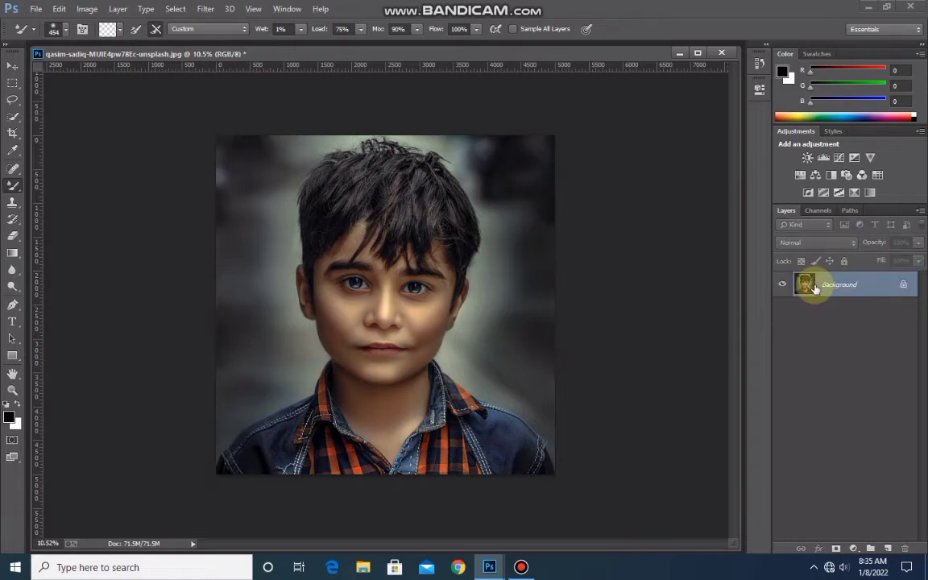
pyautogui.hotkey('ctrl', 'j')
pyautogui.click(213, 8)
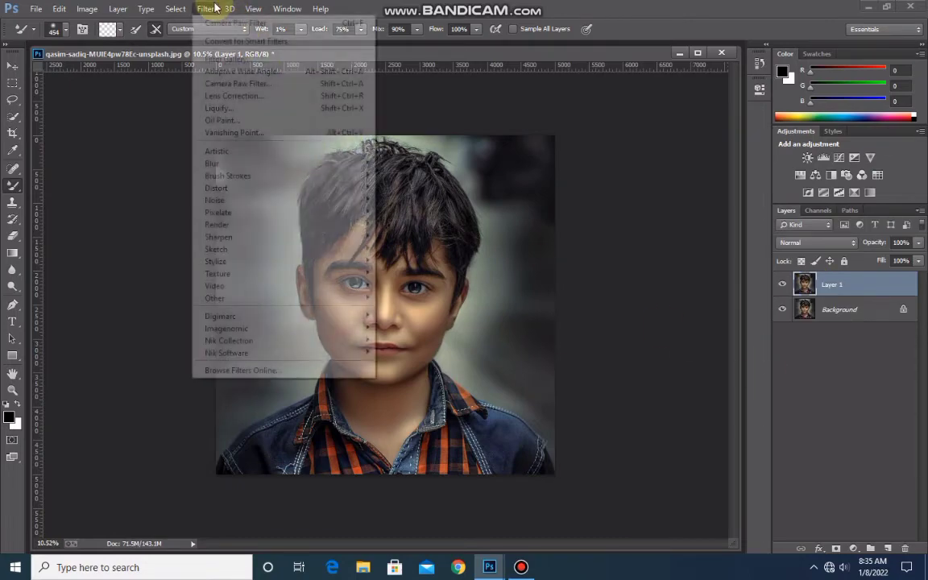
pyautogui.click(229, 84)
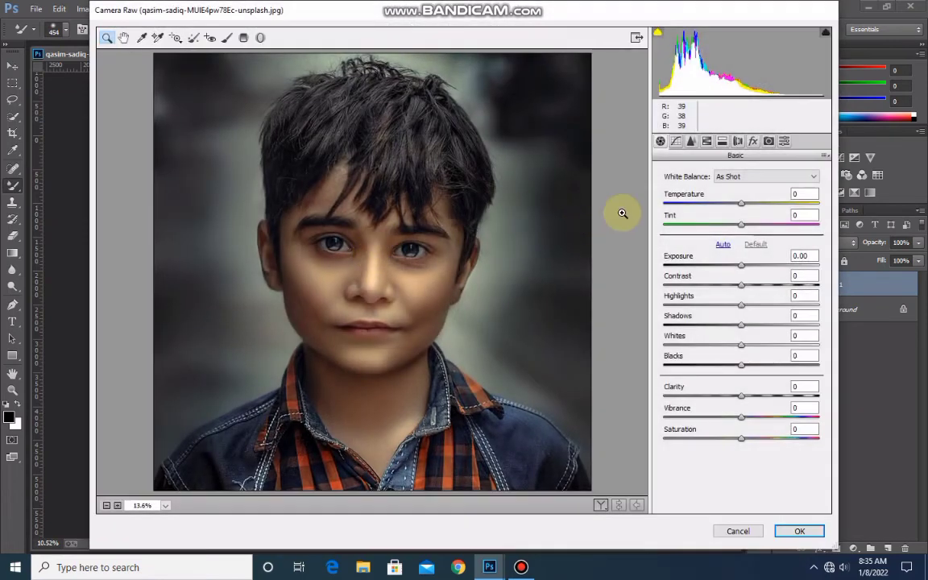
# Step: In HSL Saturation, set Oranges to -14 and Greens to -3, and raise Blues
pyautogui.click(709, 141)
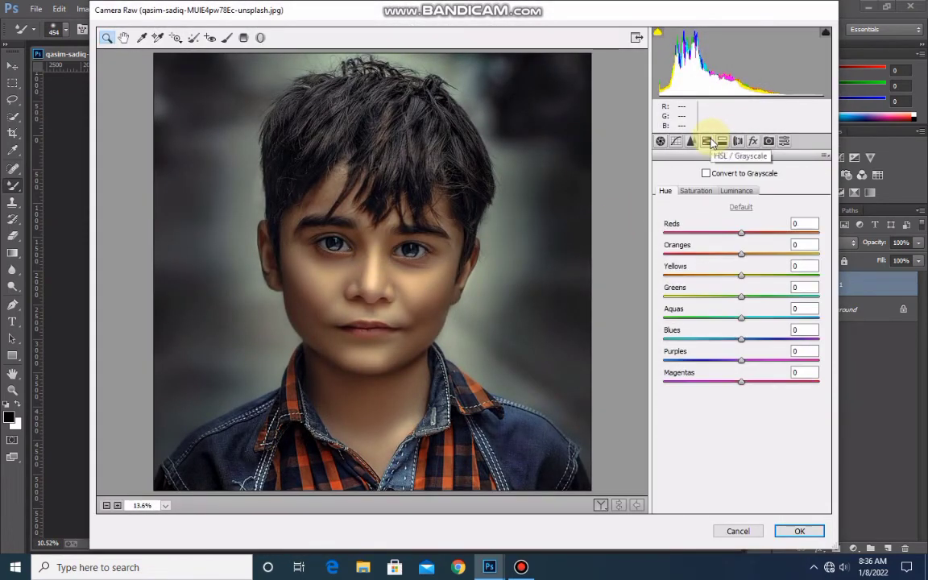
pyautogui.click(696, 191)
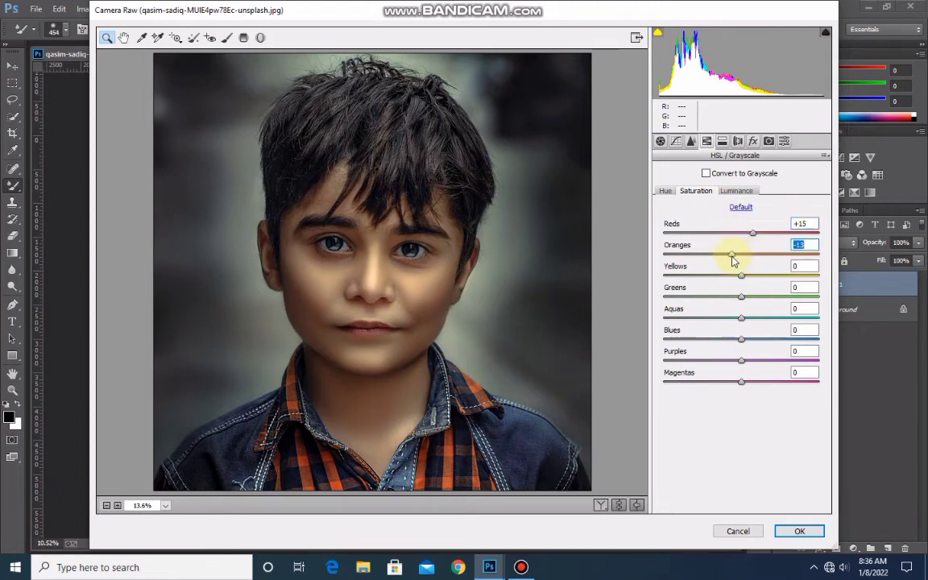
pyautogui.moveTo(727, 258); pyautogui.dragTo(732, 268)
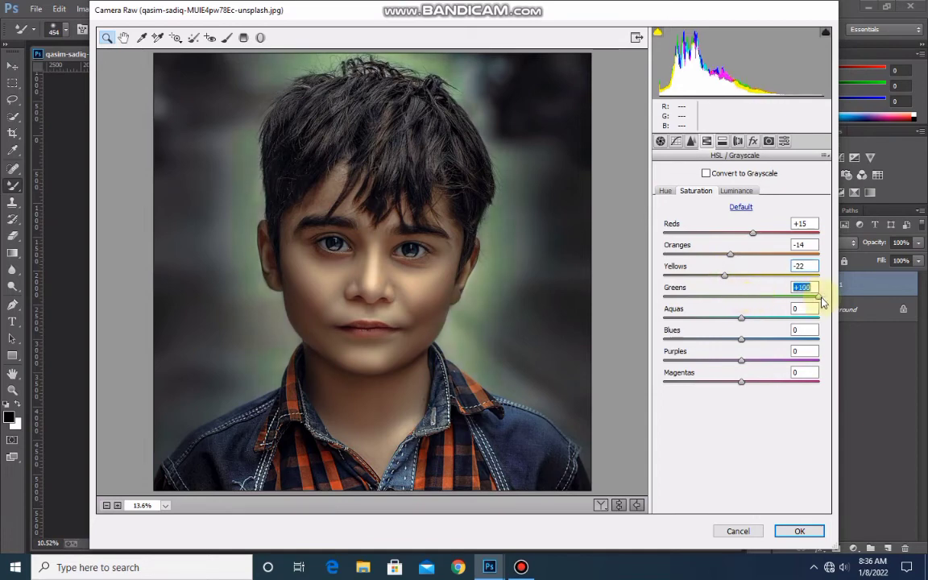
pyautogui.moveTo(731, 305); pyautogui.dragTo(800, 317)
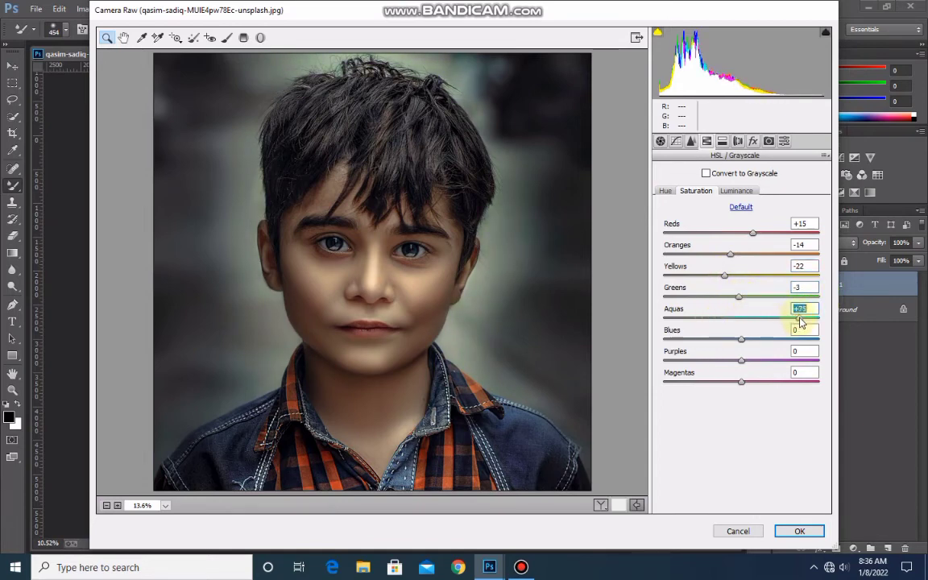
pyautogui.moveTo(742, 338)
pyautogui.mouseDown()
pyautogui.moveTo(762, 337)
pyautogui.moveTo(766, 321)
pyautogui.mouseUp()
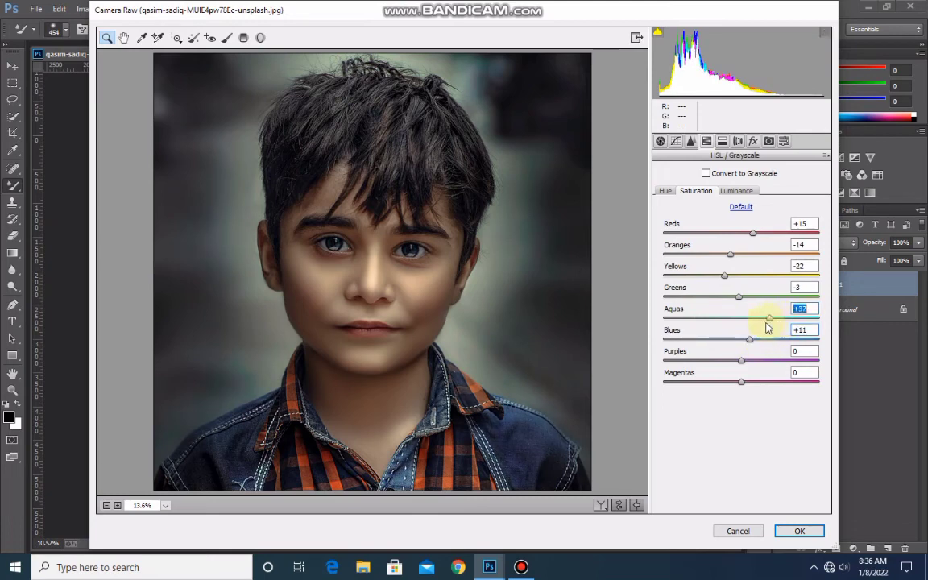
# Step: Lift Oranges luminance to +2, shift the Yellows hue toward red, and apply the edits
pyautogui.click(735, 191)
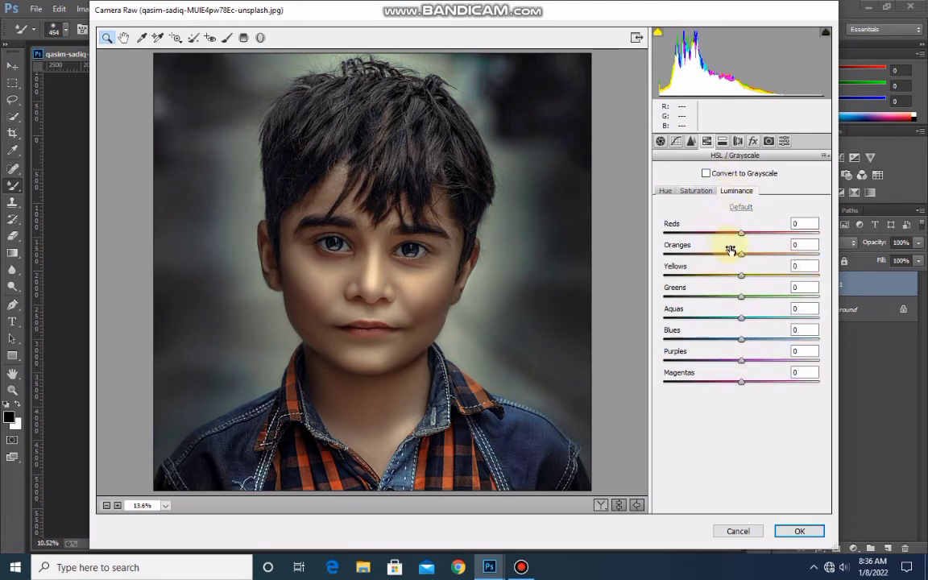
pyautogui.moveTo(742, 257)
pyautogui.mouseDown()
pyautogui.moveTo(764, 260)
pyautogui.moveTo(721, 277)
pyautogui.moveTo(718, 256)
pyautogui.moveTo(733, 256)
pyautogui.mouseUp()
pyautogui.click(665, 191)
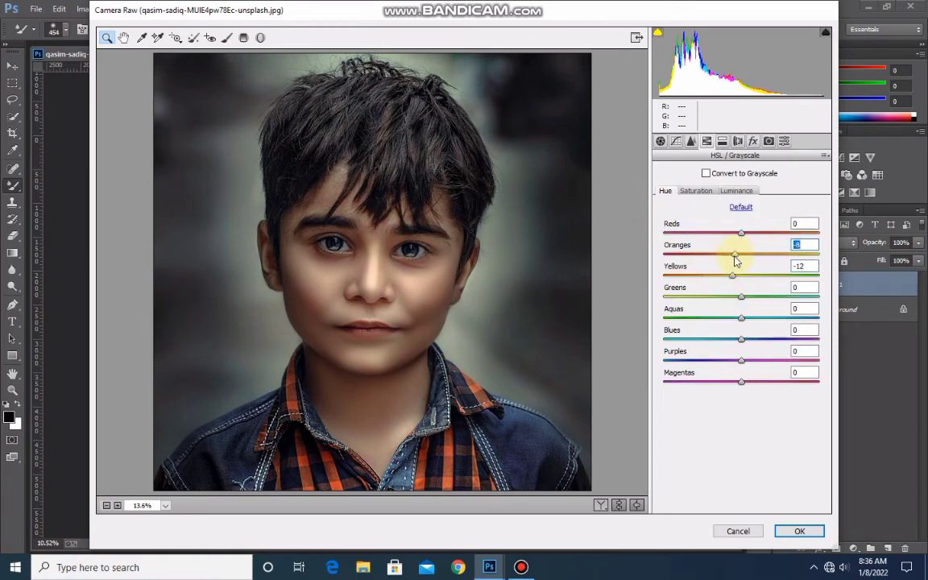
pyautogui.click(799, 531)
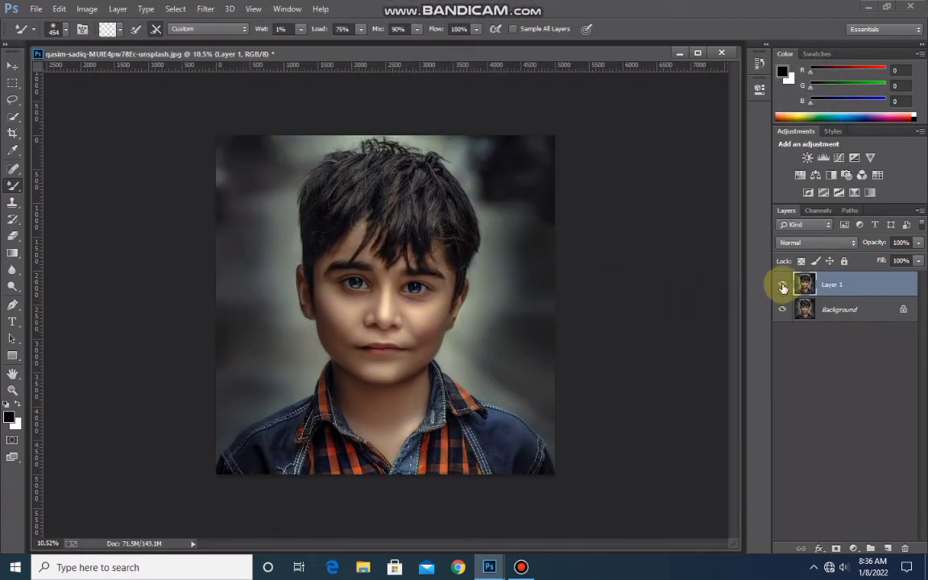
# Step: Toggle Layer 1 on and off to compare, then merge it down into the Background
pyautogui.click(783, 287)
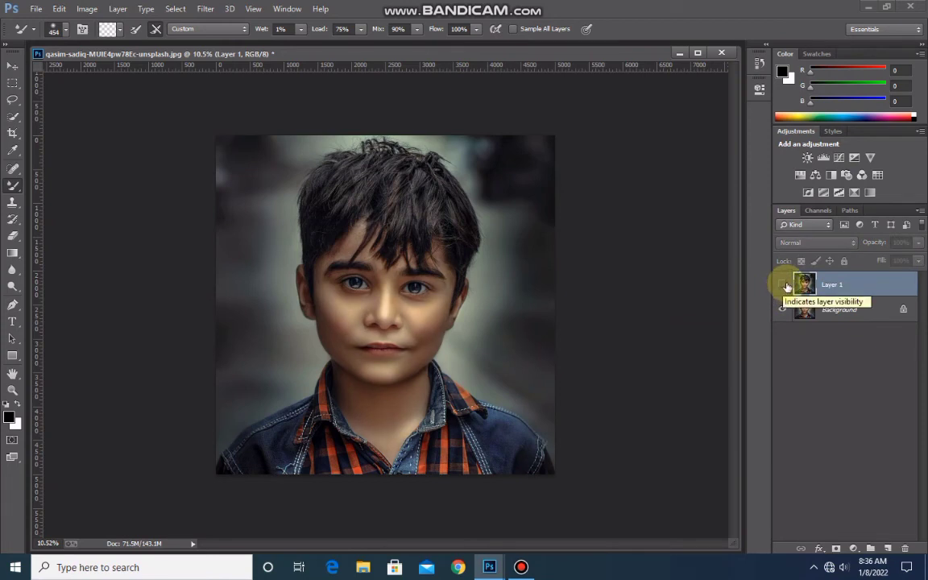
pyautogui.click(783, 286)
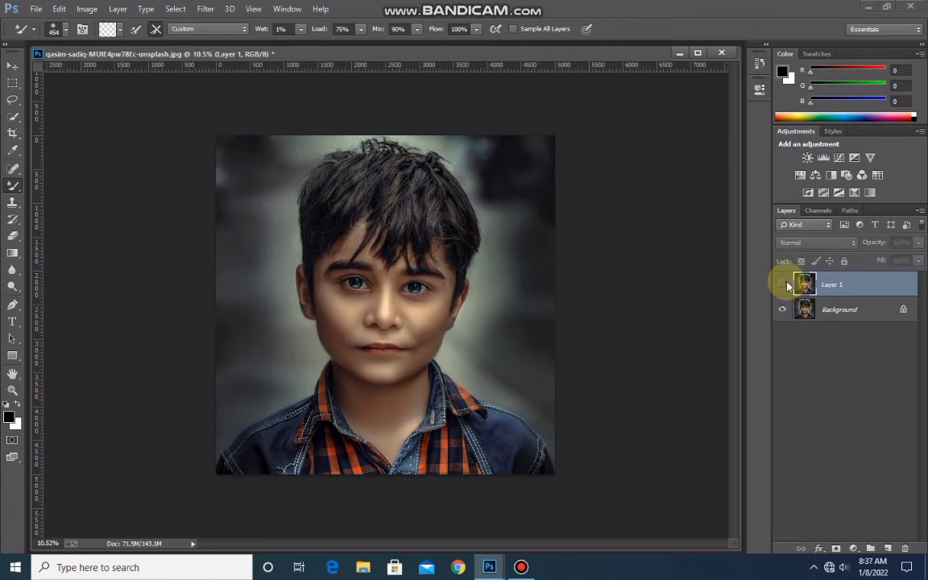
pyautogui.click(783, 286)
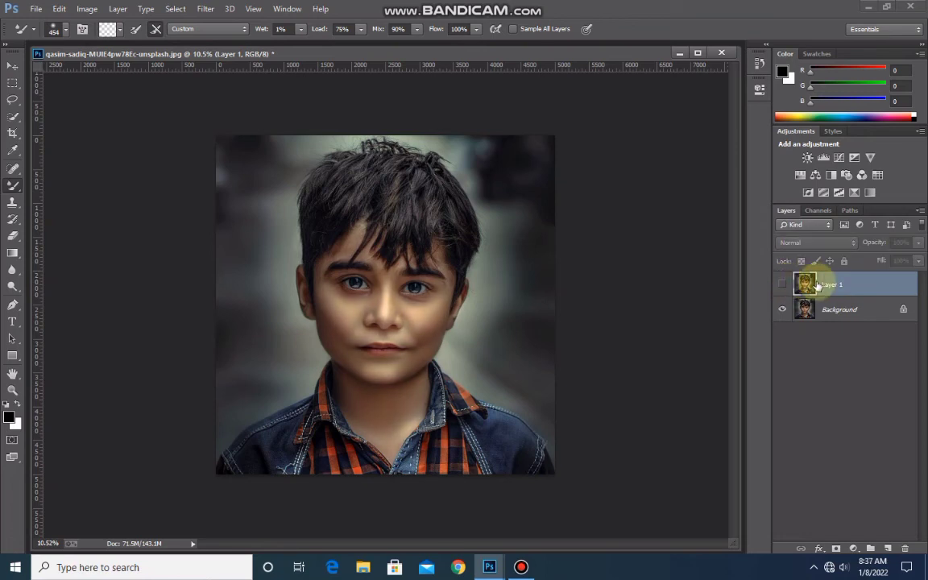
pyautogui.click(783, 285)
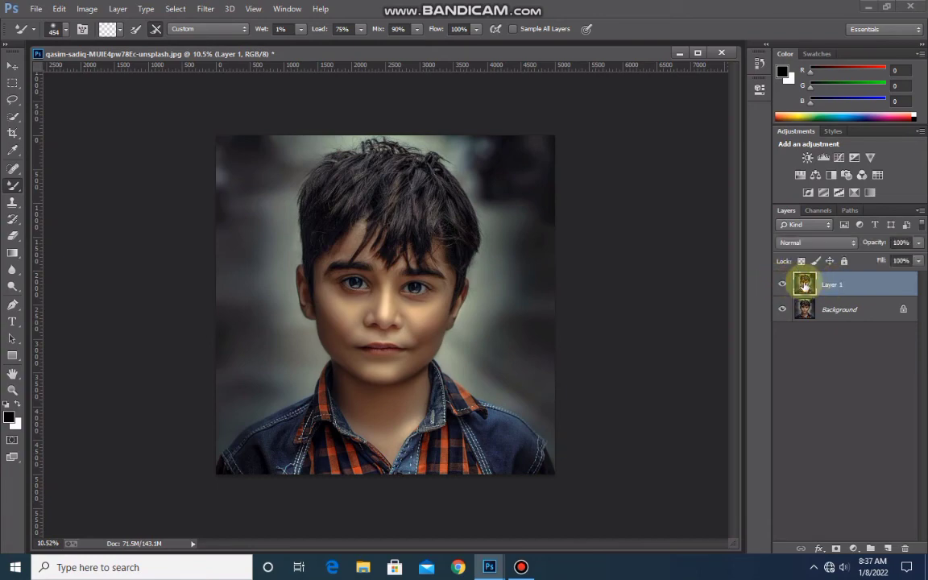
pyautogui.rightClick(841, 287)
pyautogui.click(698, 351)
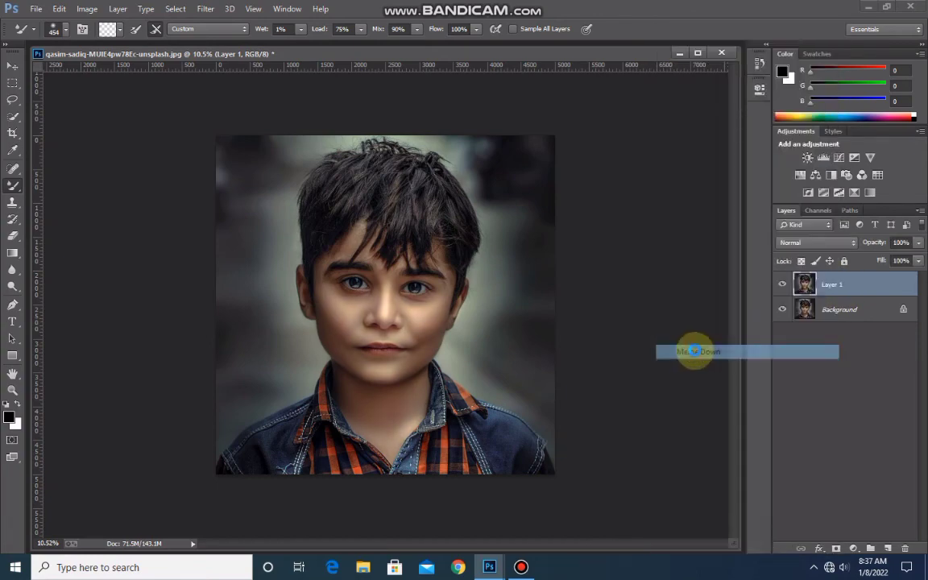